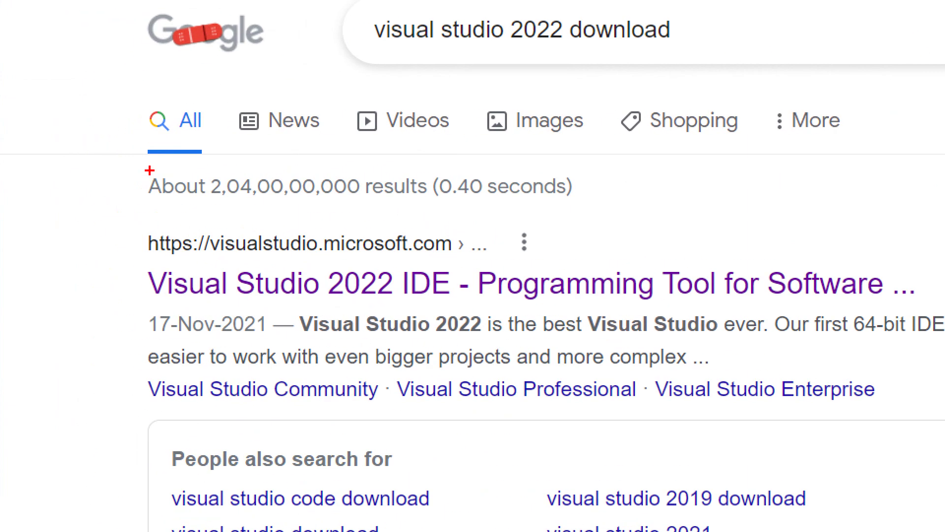
# Step: Open the Visual Studio 2022 IDE page from the search results
pyautogui.moveTo(236, 216)
pyautogui.mouseDown()
pyautogui.moveTo(175, 217)
pyautogui.moveTo(201, 278)
pyautogui.moveTo(480, 278)
pyautogui.moveTo(492, 192)
pyautogui.moveTo(197, 212)
pyautogui.mouseUp()
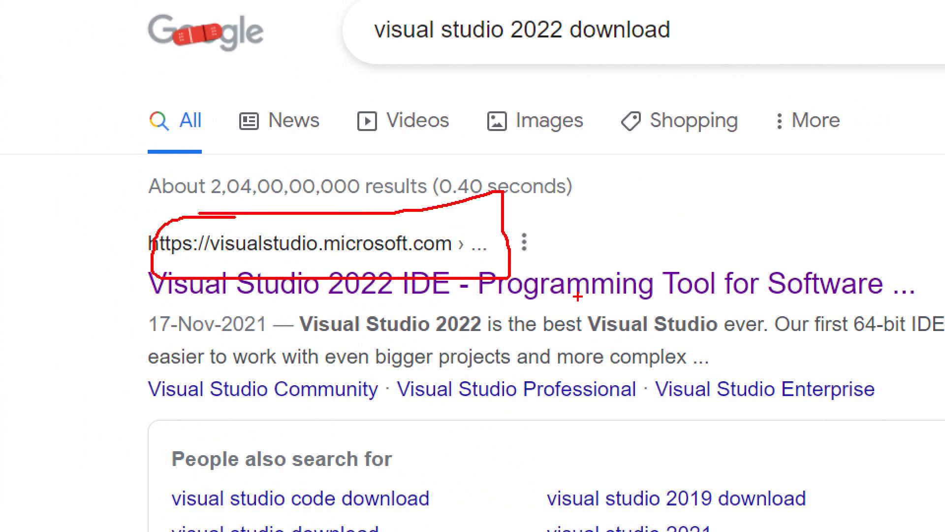
pyautogui.click(407, 281)
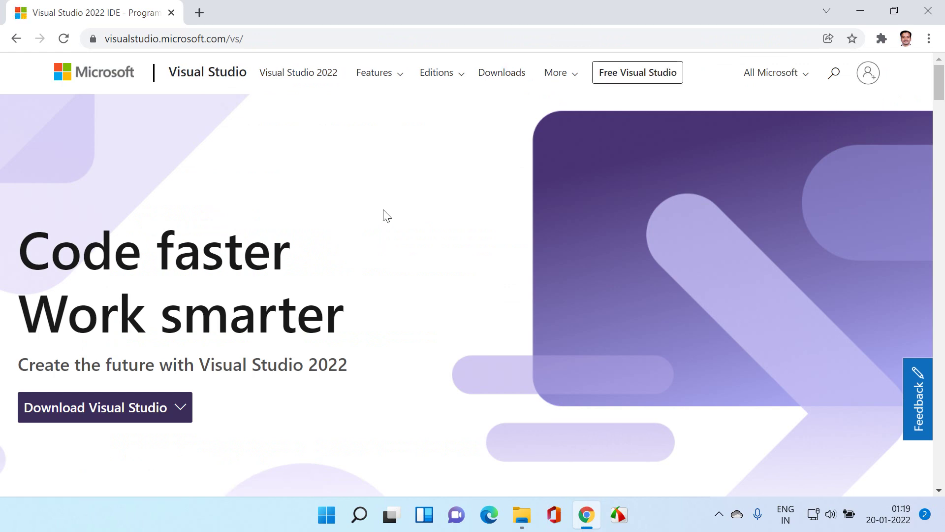
pyautogui.scroll(-3, 305, 201)
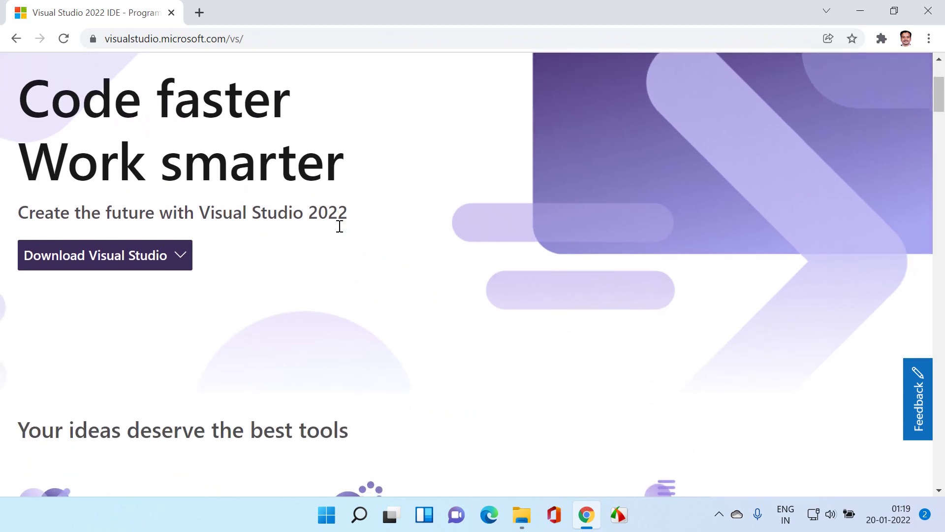
pyautogui.scroll(-3, 338, 223)
pyautogui.scroll(3, 325, 220)
# Step: Expand the Download Visual Studio dropdown to list the available editions
pyautogui.click(131, 260)
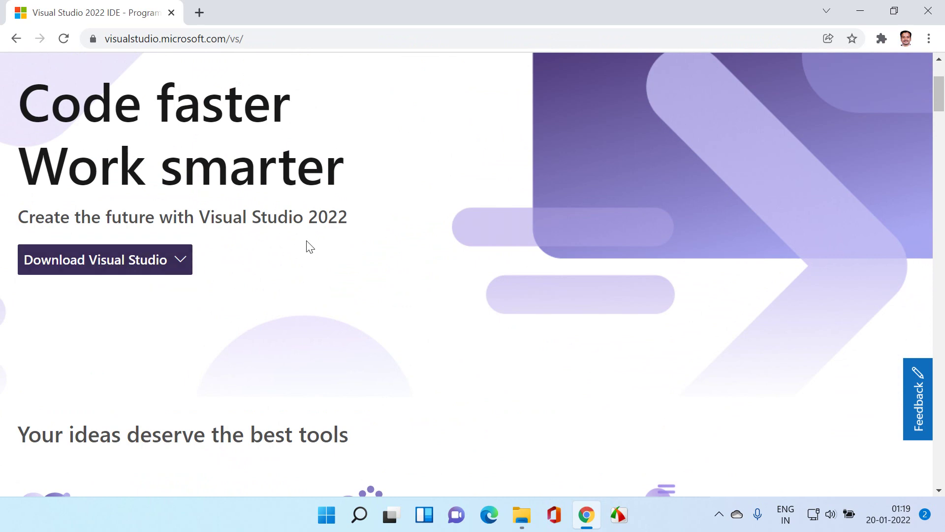
pyautogui.scroll(2, 309, 246)
pyautogui.click(147, 335)
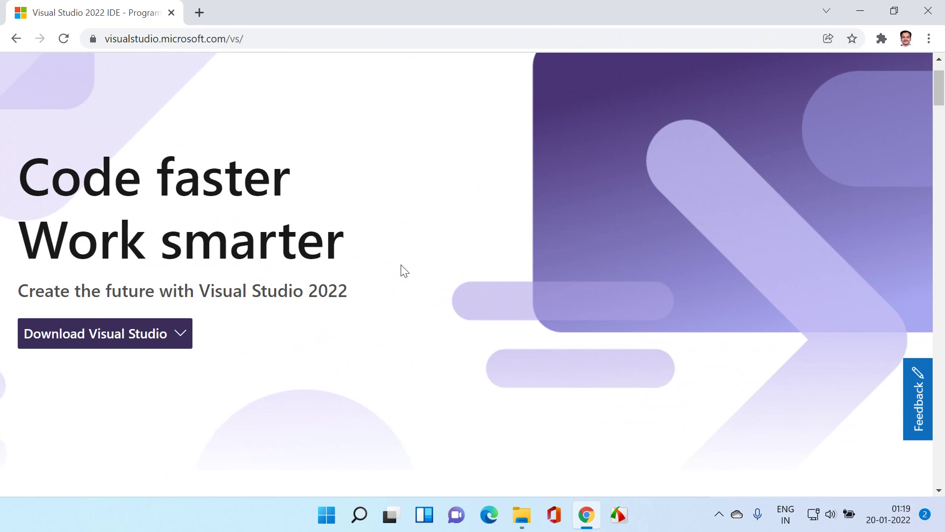
pyautogui.scroll(-2, 334, 320)
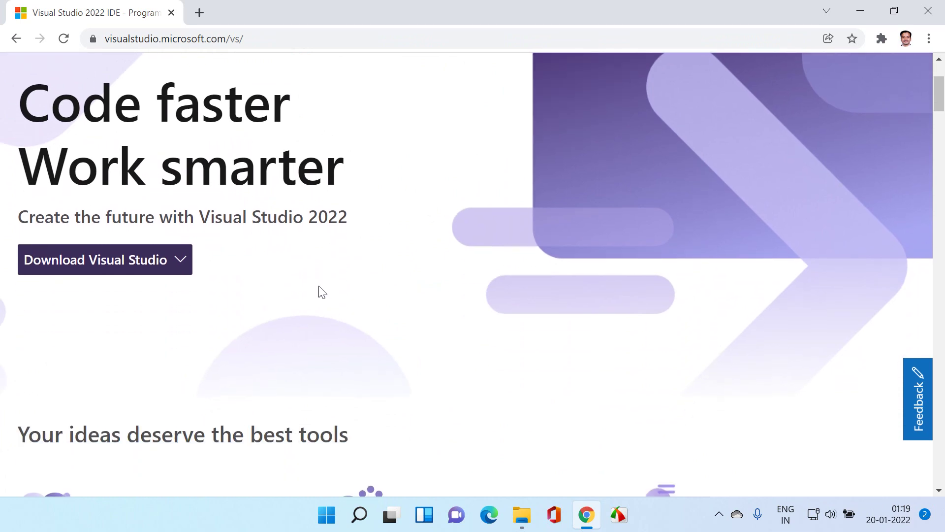
pyautogui.moveTo(173, 273)
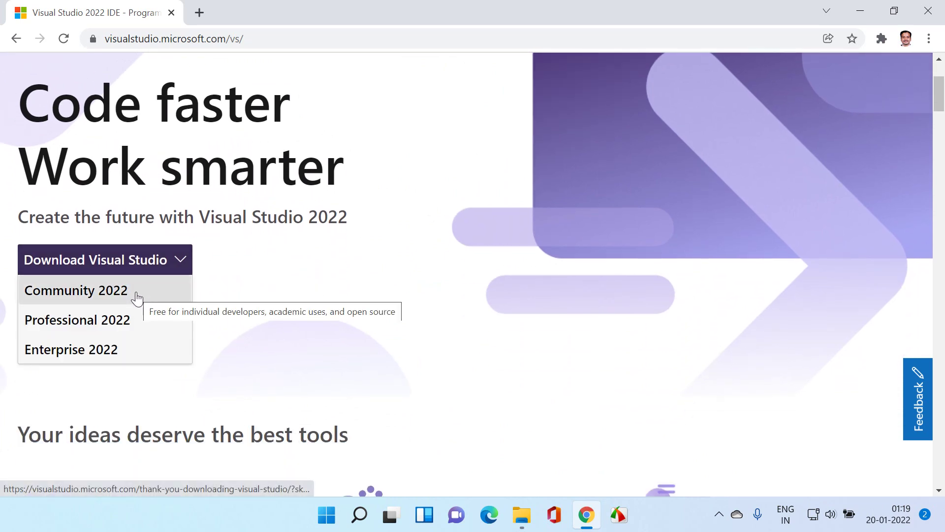
# Step: Download the Community 2022 installer and show the vs_community .exe in its Downloads folder
pyautogui.click(118, 292)
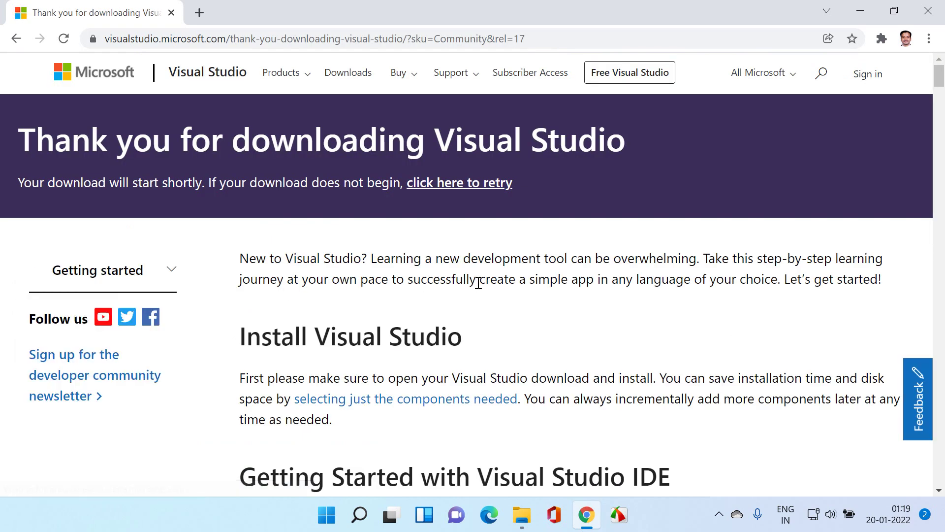
pyautogui.scroll(-3, 478, 283)
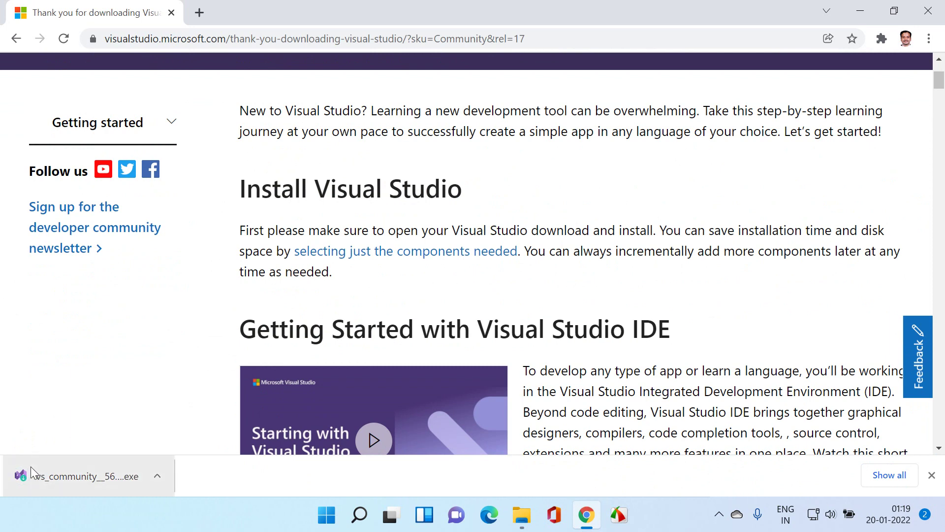
pyautogui.click(157, 476)
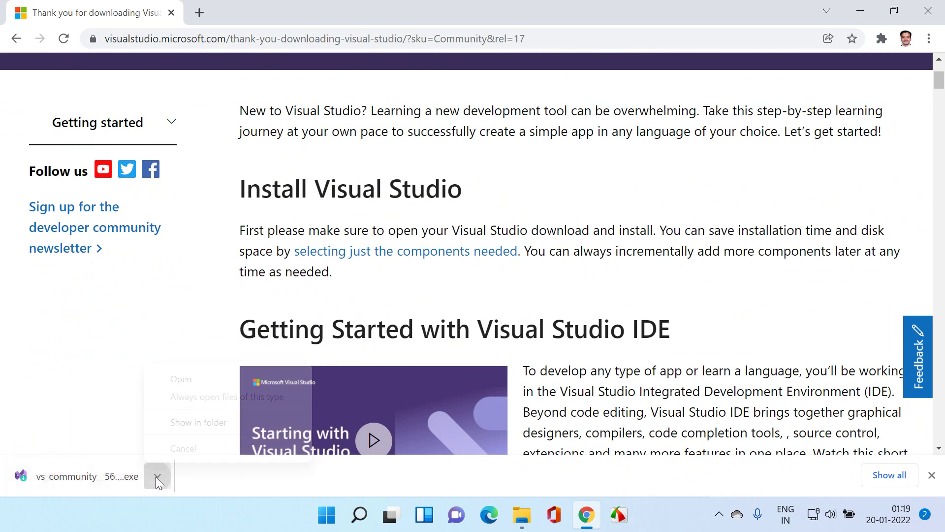
pyautogui.click(175, 422)
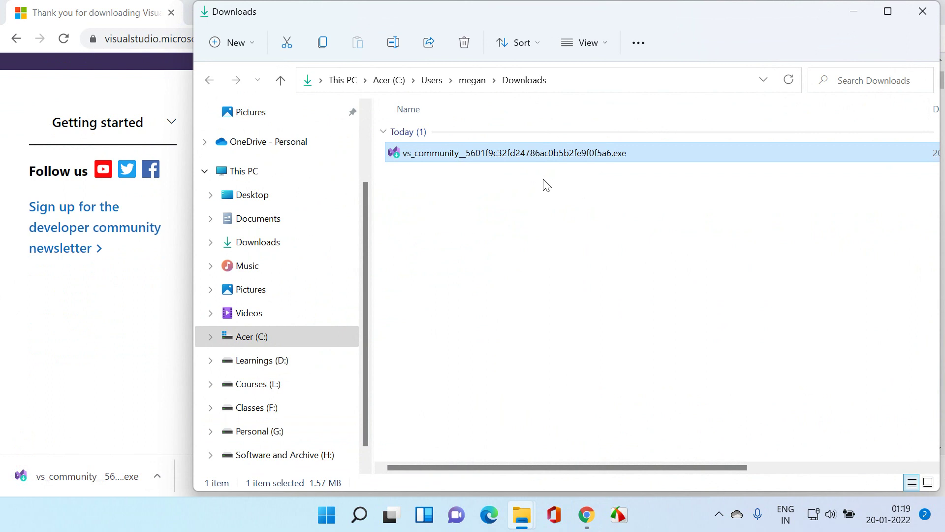
# Step: Run vs_community.exe from Downloads and continue until the Community 2022 workload list appears
pyautogui.doubleClick(524, 154)
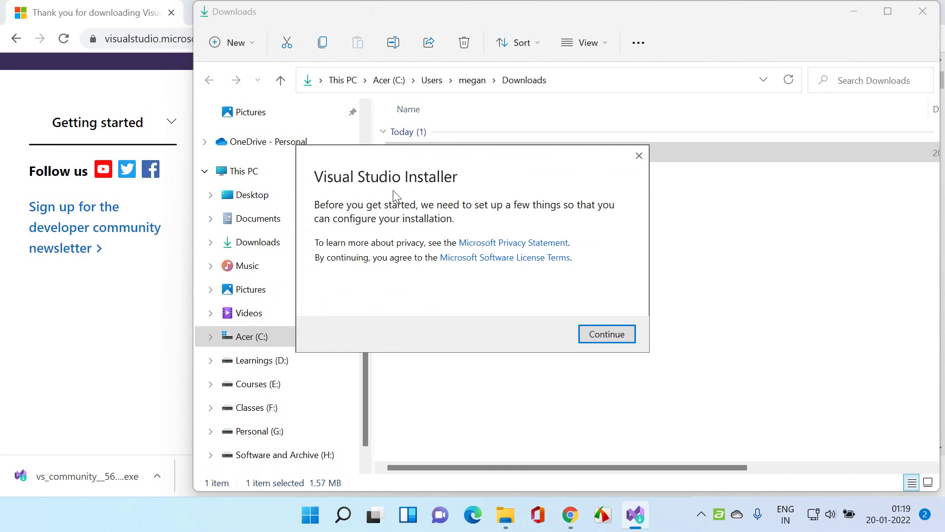
pyautogui.click(603, 333)
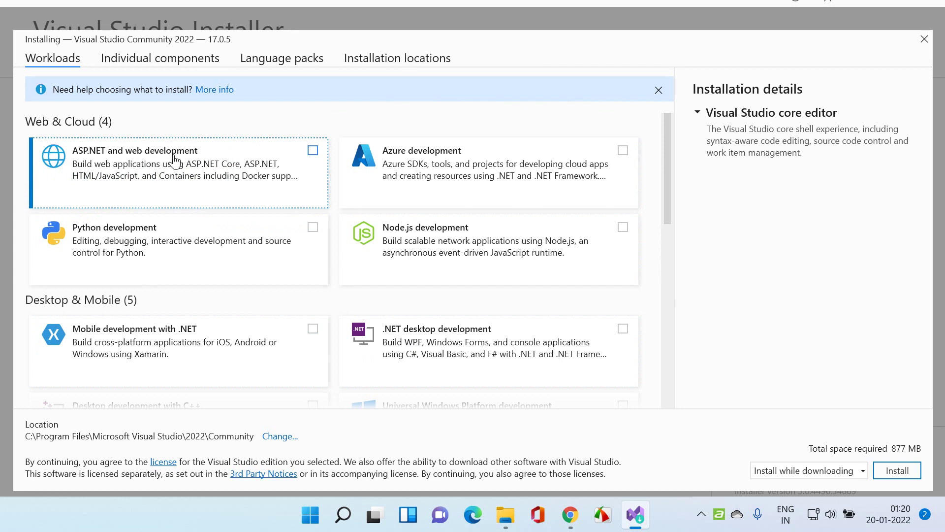
# Step: Tick the ASP.NET and web development, Azure development and .NET desktop development workloads
pyautogui.click(313, 152)
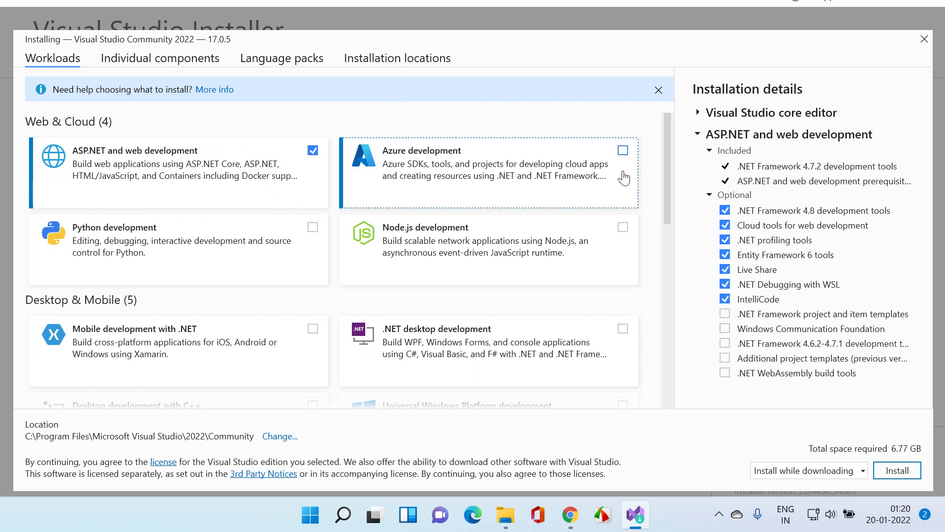
pyautogui.click(625, 153)
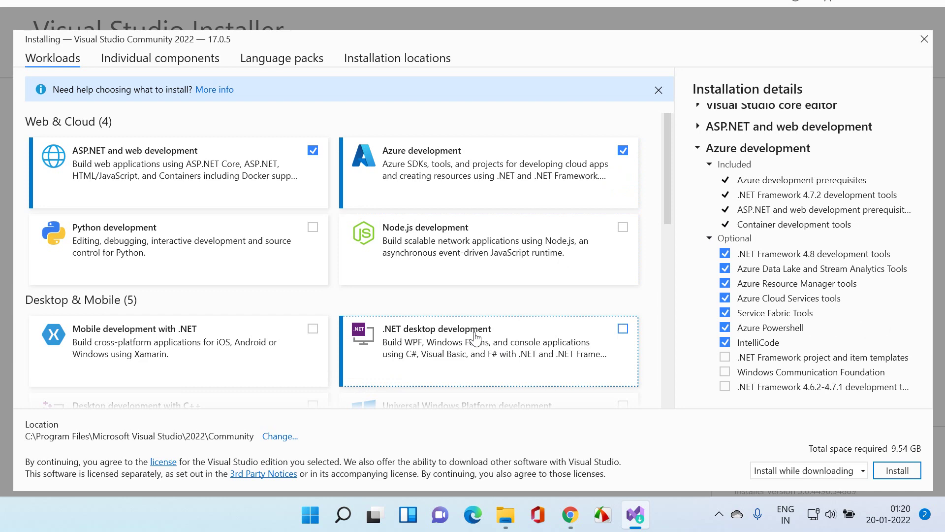
pyautogui.click(623, 330)
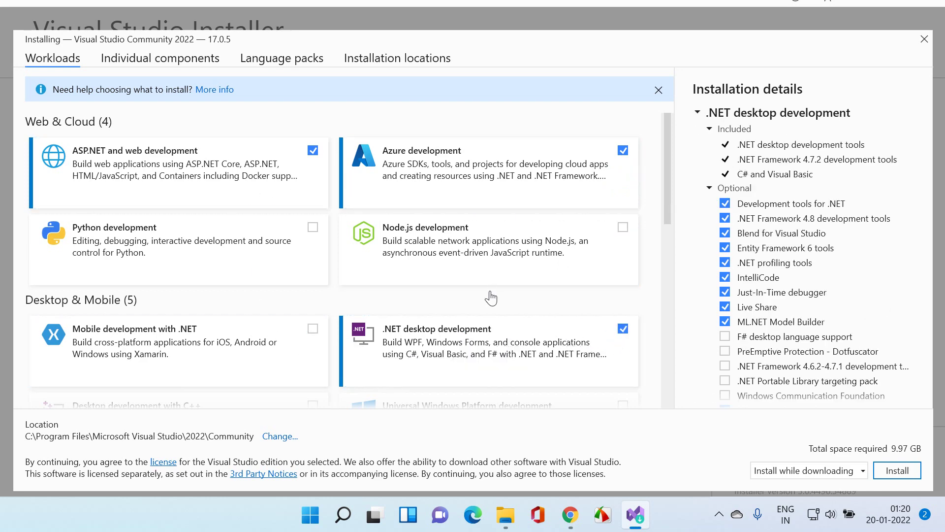
pyautogui.scroll(-3, 491, 298)
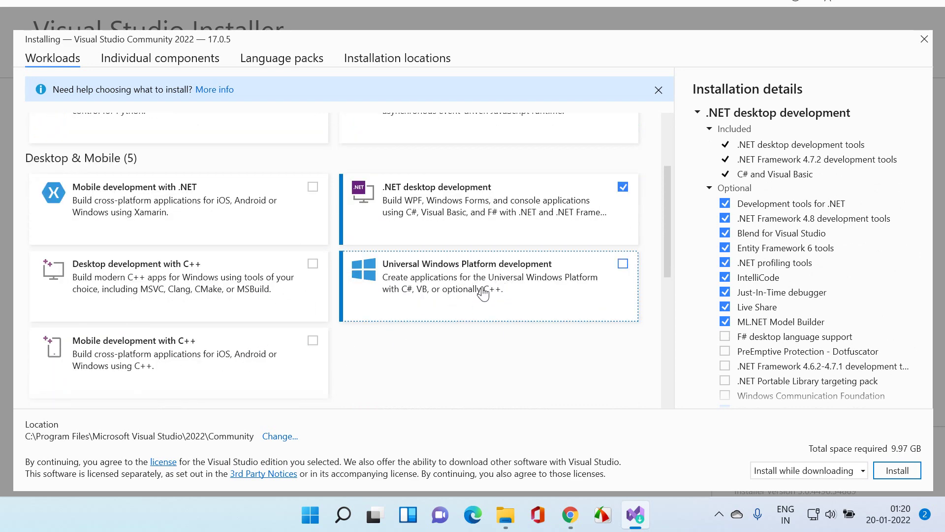
pyautogui.scroll(-3, 376, 344)
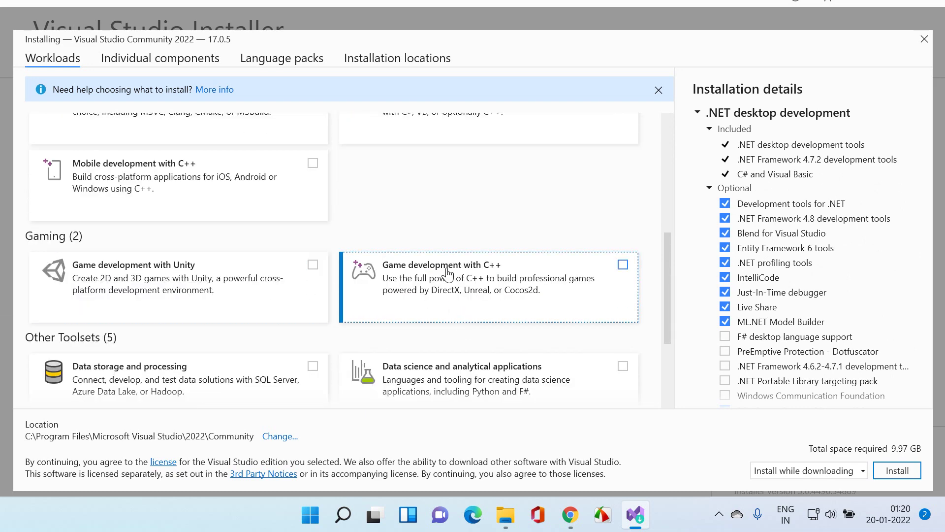
pyautogui.scroll(-1, 484, 293)
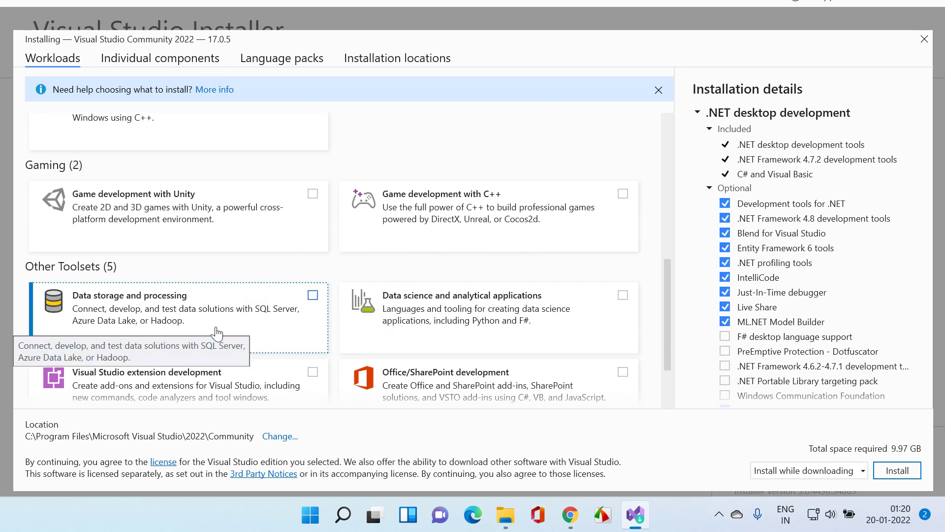
pyautogui.scroll(-1, 260, 319)
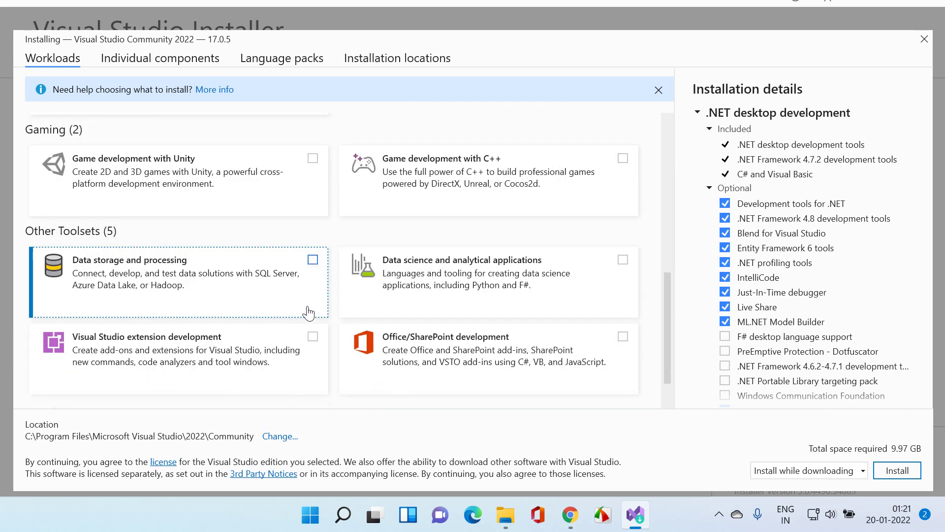
pyautogui.scroll(-1, 473, 339)
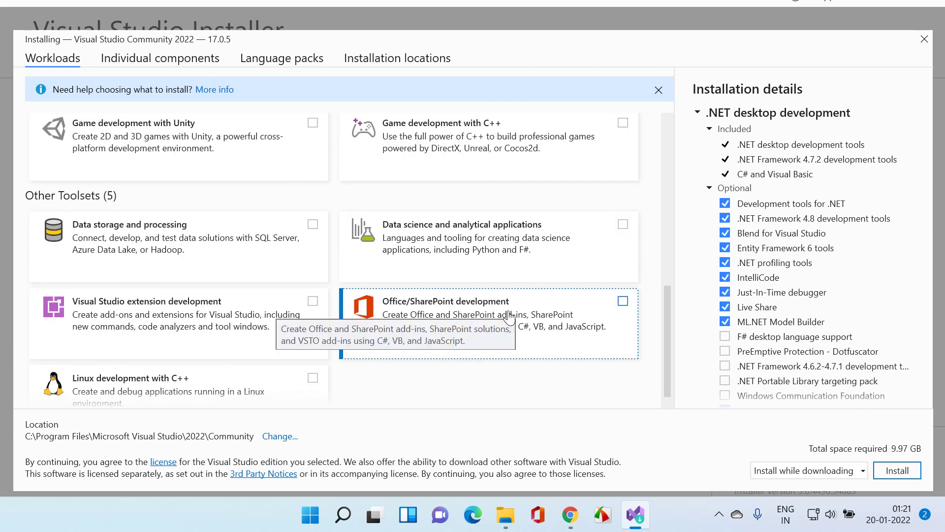
pyautogui.scroll(6, 497, 325)
pyautogui.scroll(3, 511, 315)
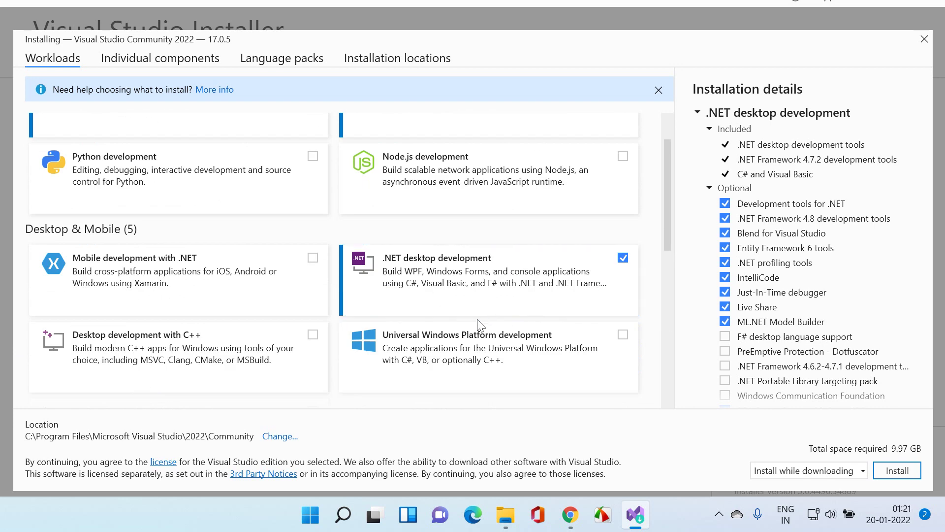
pyautogui.scroll(2, 517, 279)
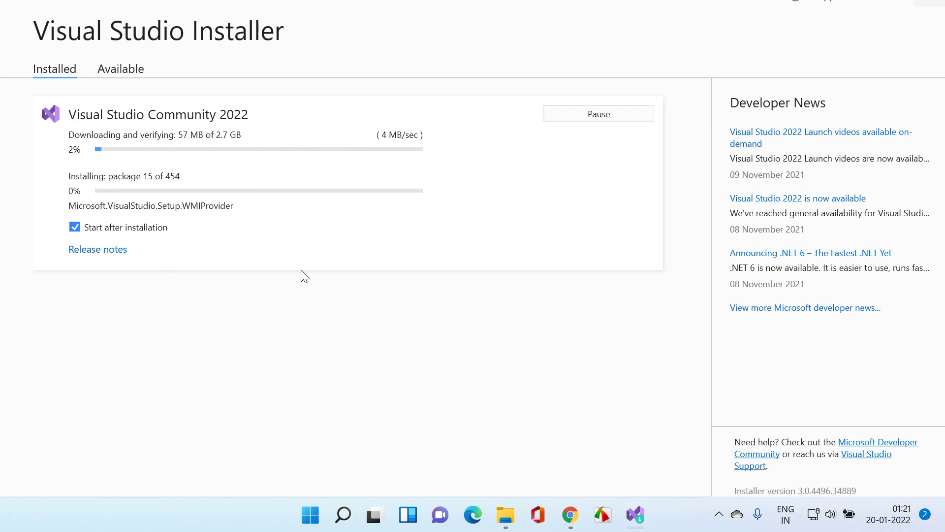
# Step: Bring up the Chrome taskbar icon's menu while Community 2022 keeps installing
pyautogui.rightClick(570, 515)
# Step: Open a new Chrome window, go to speedtest.net and start a speed test
pyautogui.click(563, 425)
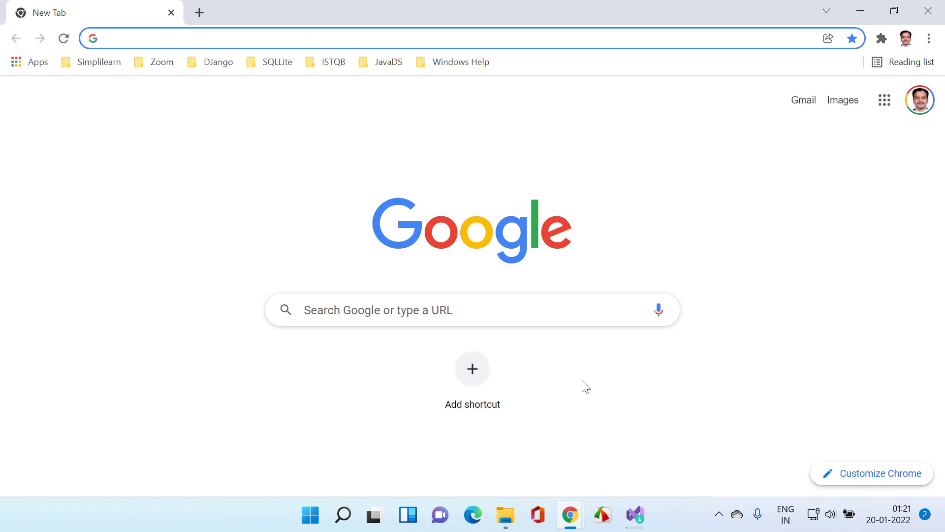
pyautogui.write('sp')
pyautogui.press('Return')
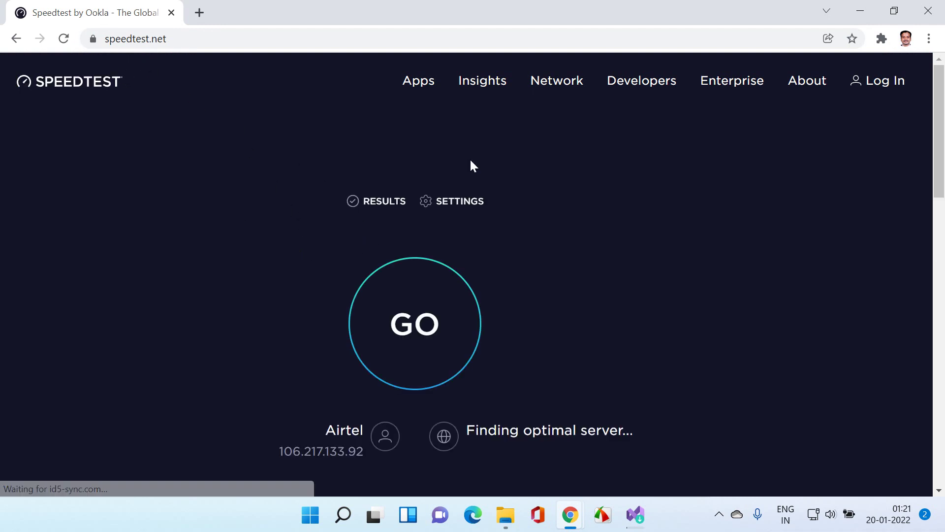
pyautogui.click(412, 328)
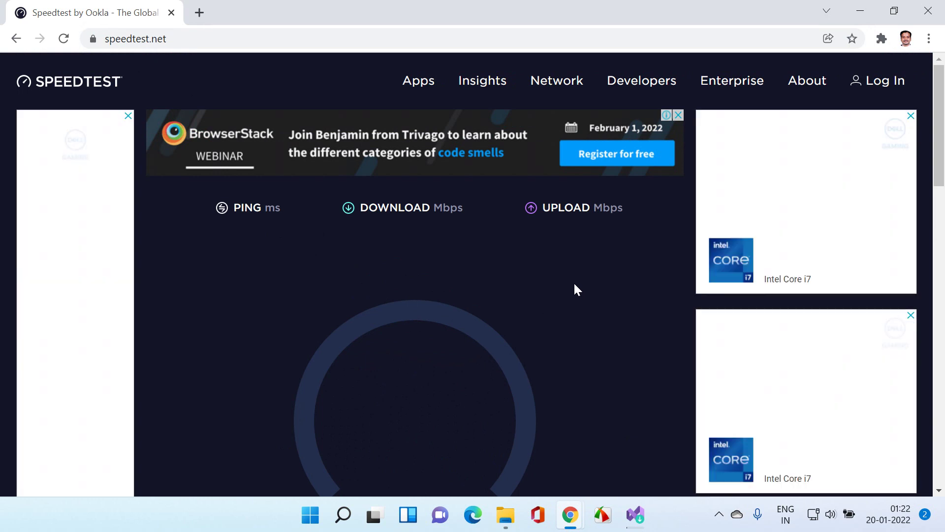
pyautogui.scroll(-1, 574, 289)
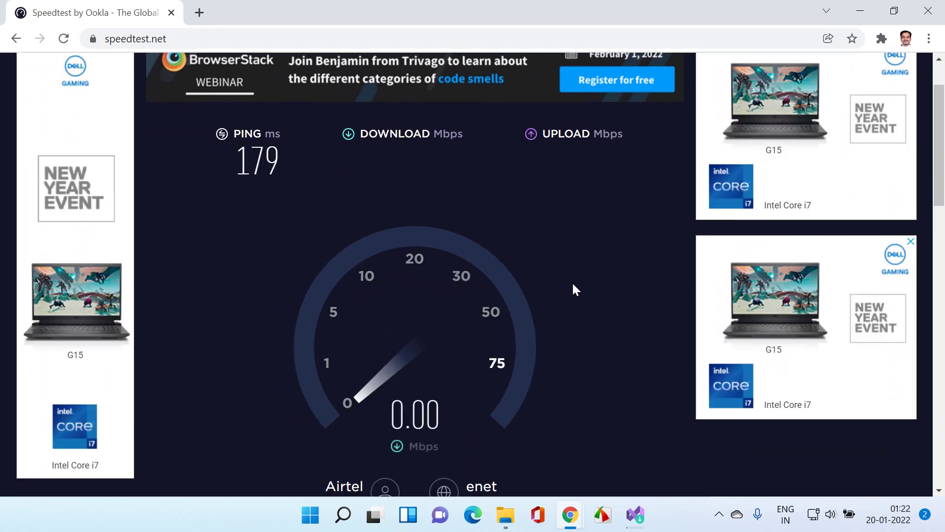
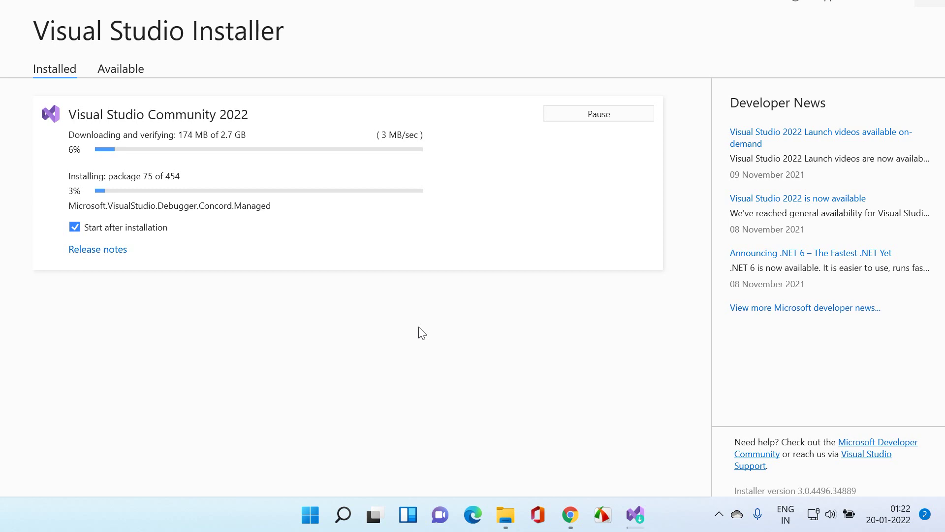
# Step: Launch Calculator from the Run box and move its window to the right
pyautogui.press('super+r')
pyautogui.write('cmd')
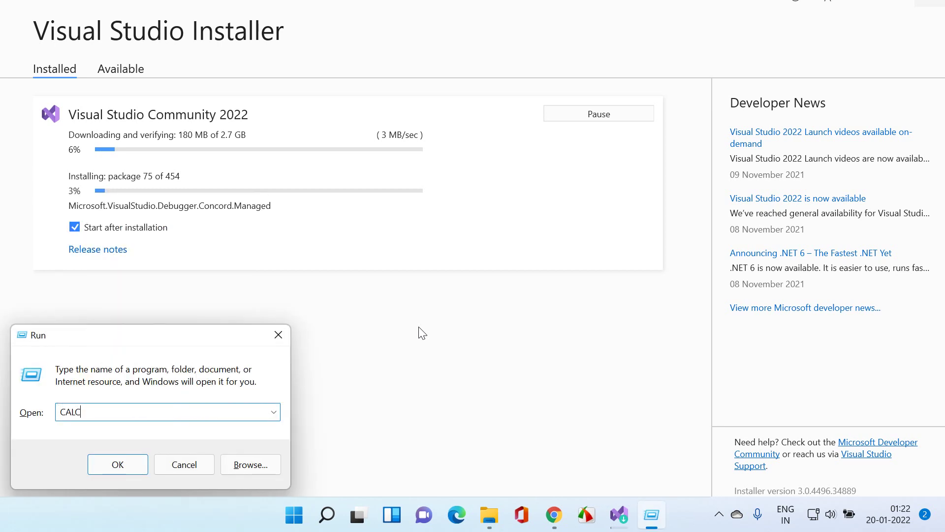
pyautogui.press('Return')
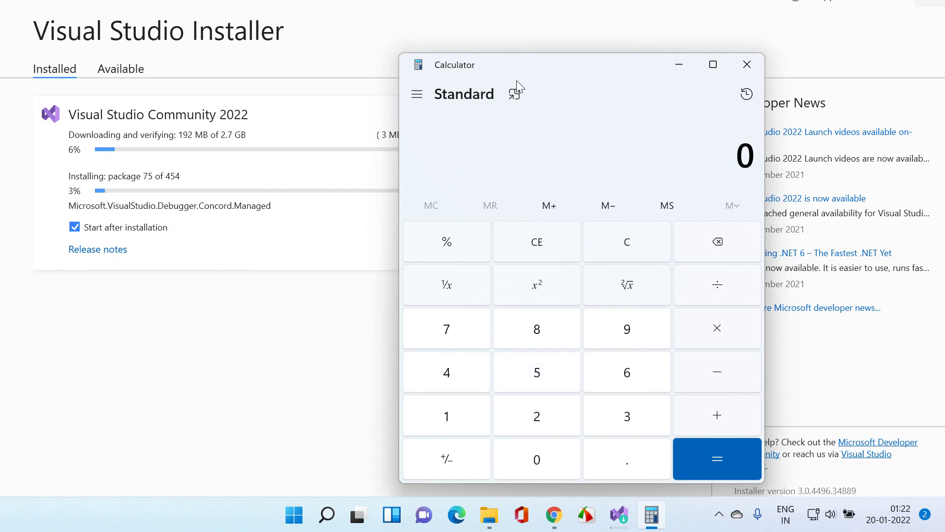
pyautogui.moveTo(516, 81); pyautogui.dragTo(612, 74)
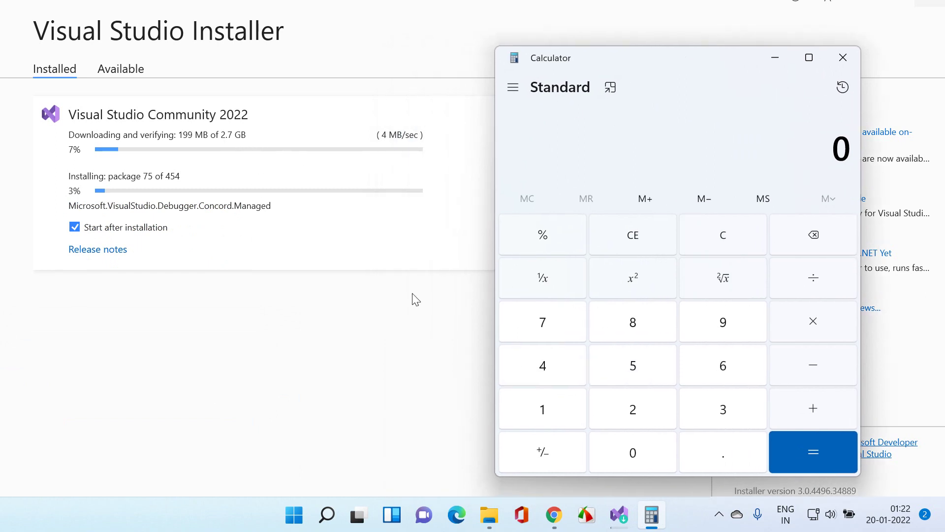
# Step: Compute 2.7 × 1024 = 2764.8
pyautogui.click(621, 413)
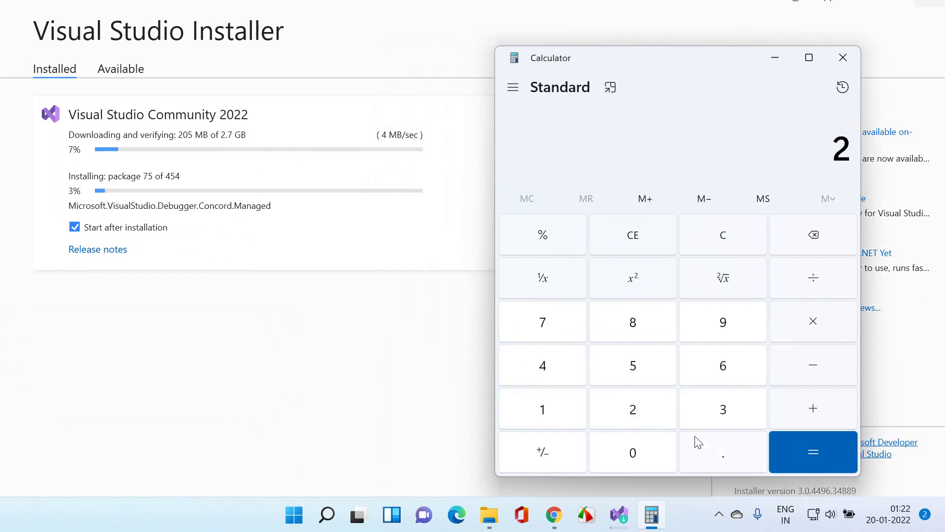
pyautogui.click(720, 457)
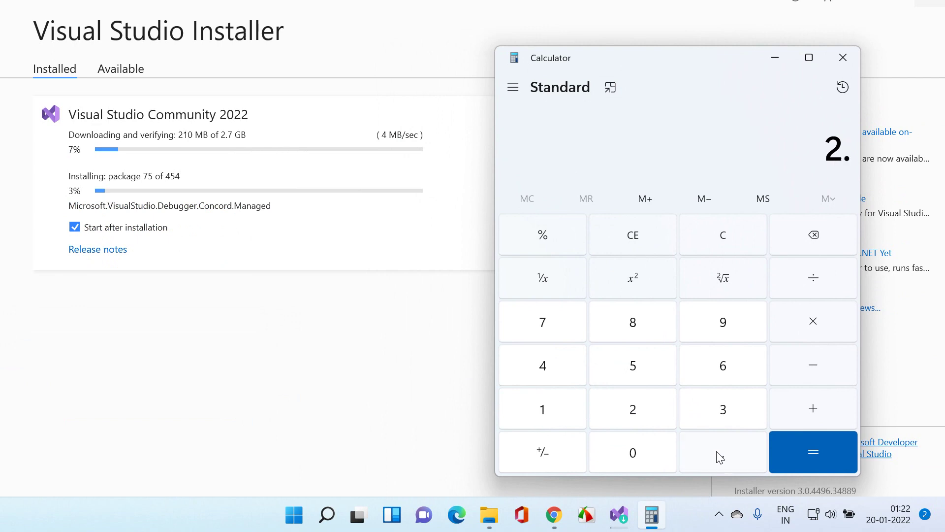
pyautogui.click(558, 320)
pyautogui.click(795, 325)
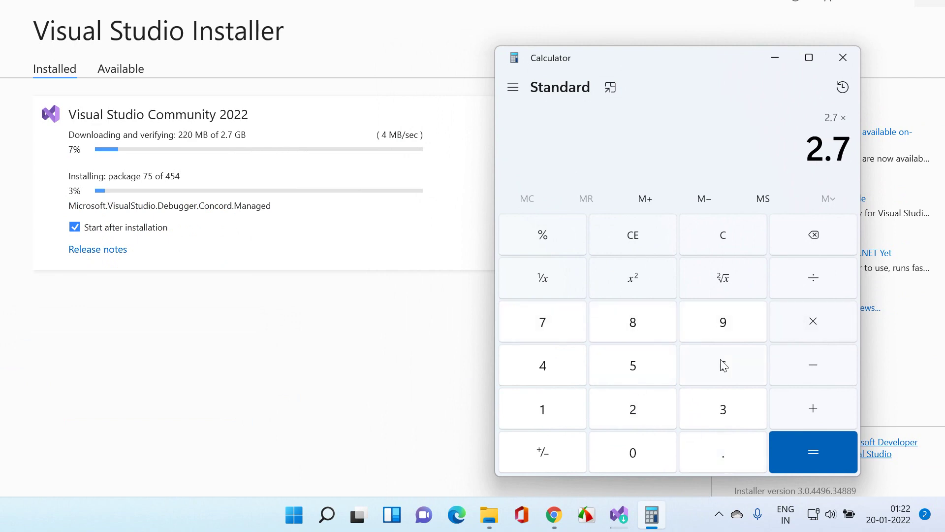
pyautogui.click(558, 415)
pyautogui.click(633, 450)
pyautogui.click(635, 411)
pyautogui.click(551, 372)
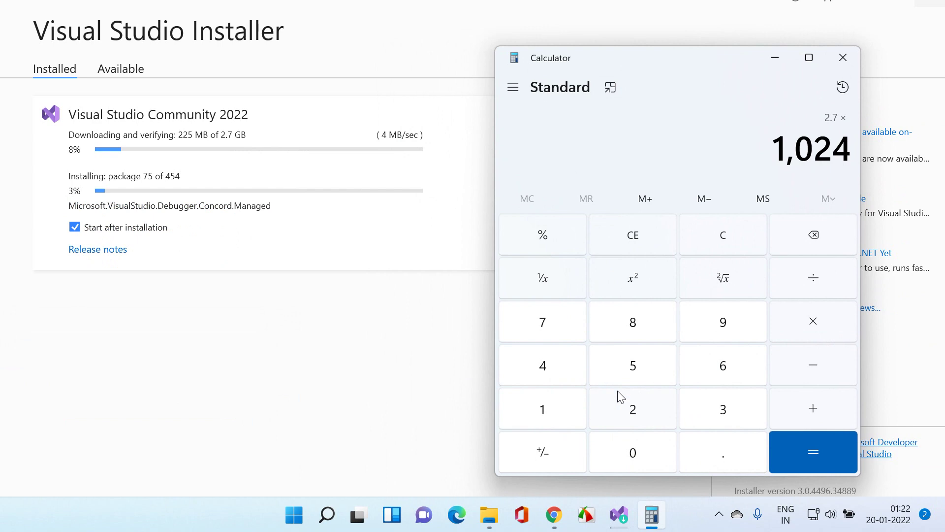
pyautogui.click(808, 453)
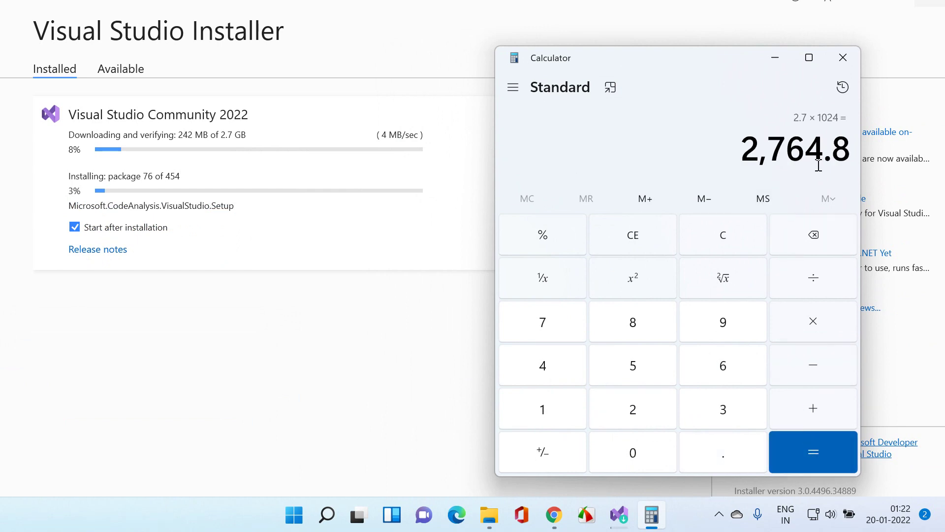
# Step: Divide by 15, then by 60 to get 3.072, and close Calculator
pyautogui.click(812, 285)
pyautogui.click(579, 399)
pyautogui.click(623, 370)
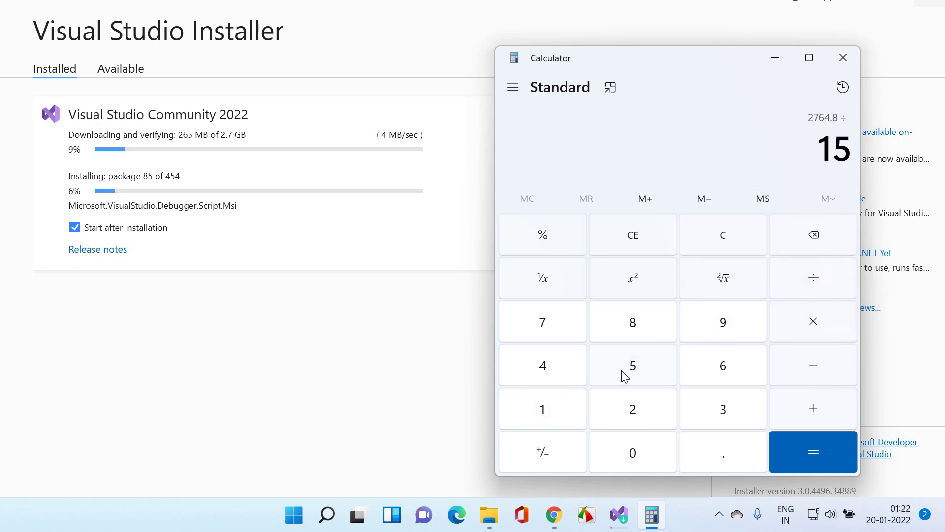
pyautogui.click(803, 449)
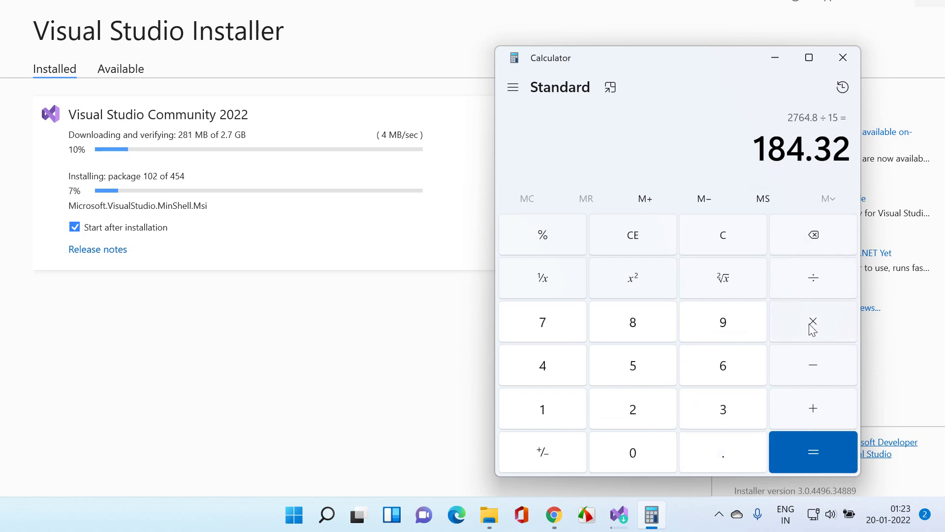
pyautogui.click(815, 282)
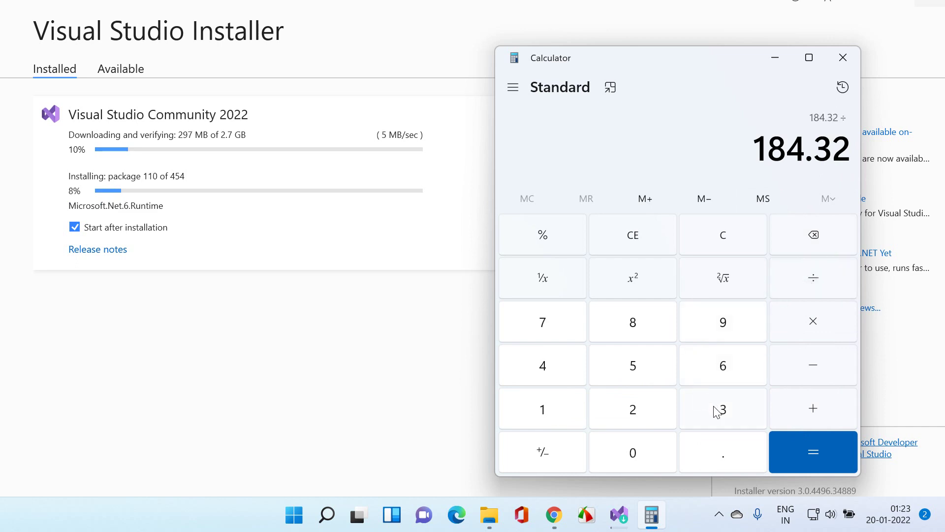
pyautogui.click(721, 365)
pyautogui.click(626, 463)
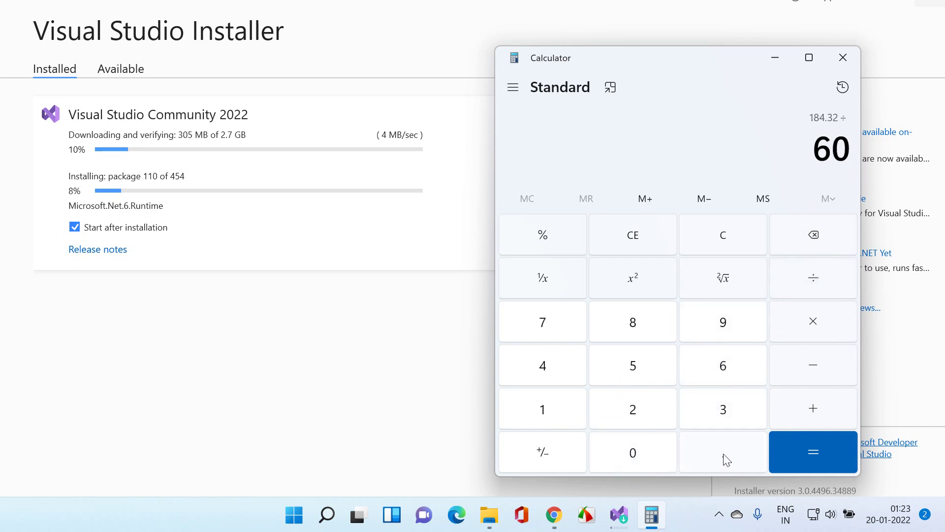
pyautogui.click(787, 454)
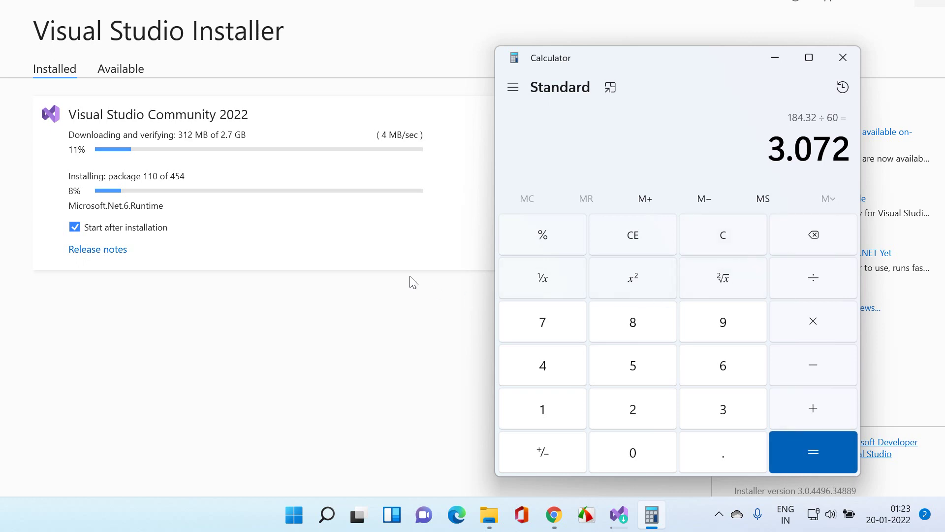
pyautogui.click(843, 59)
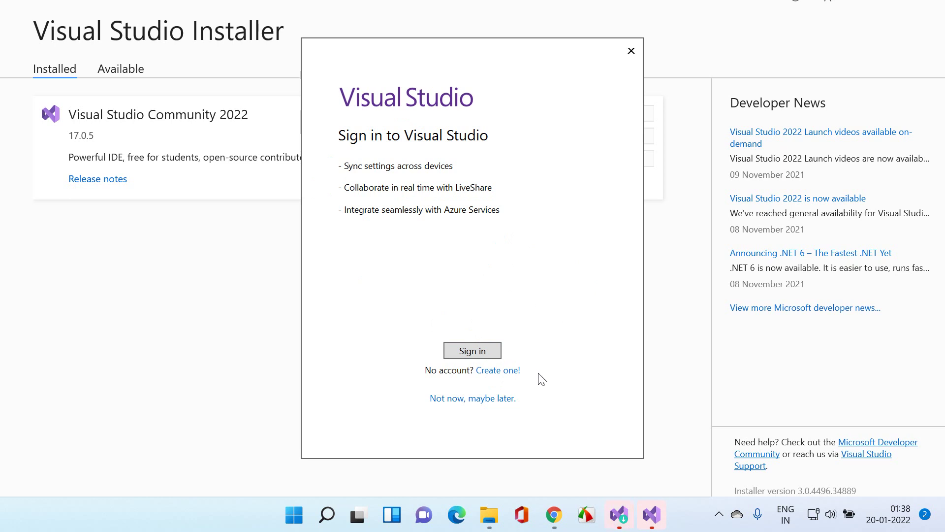
# Step: Start Visual Studio sign-in and submit the Microsoft account e-mail address
pyautogui.click(476, 350)
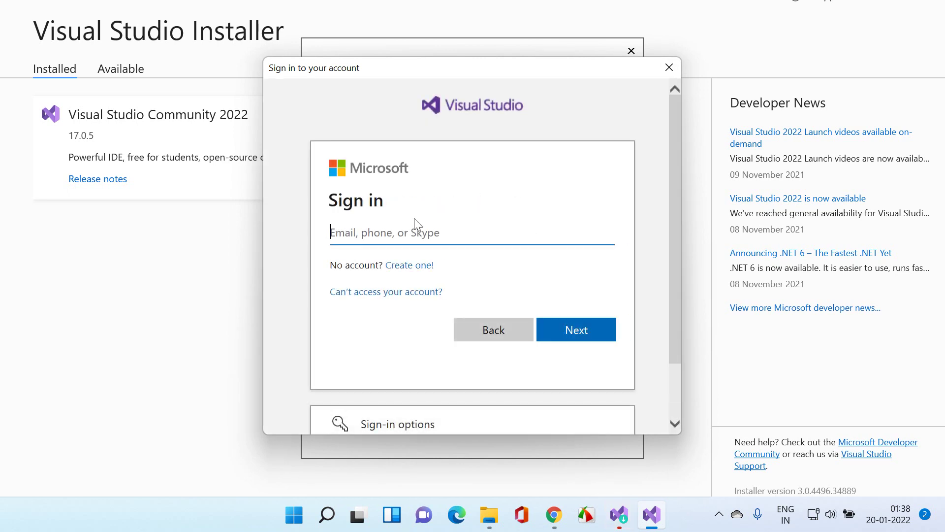
pyautogui.write('MEGA')
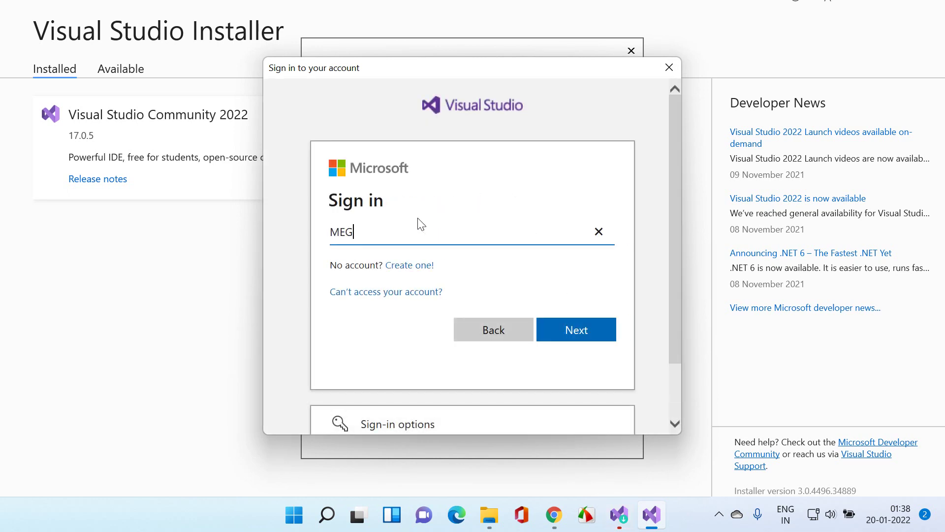
pyautogui.press('BackSpace')
pyautogui.press('BackSpace')
pyautogui.press('BackSpace')
pyautogui.press('BackSpace')
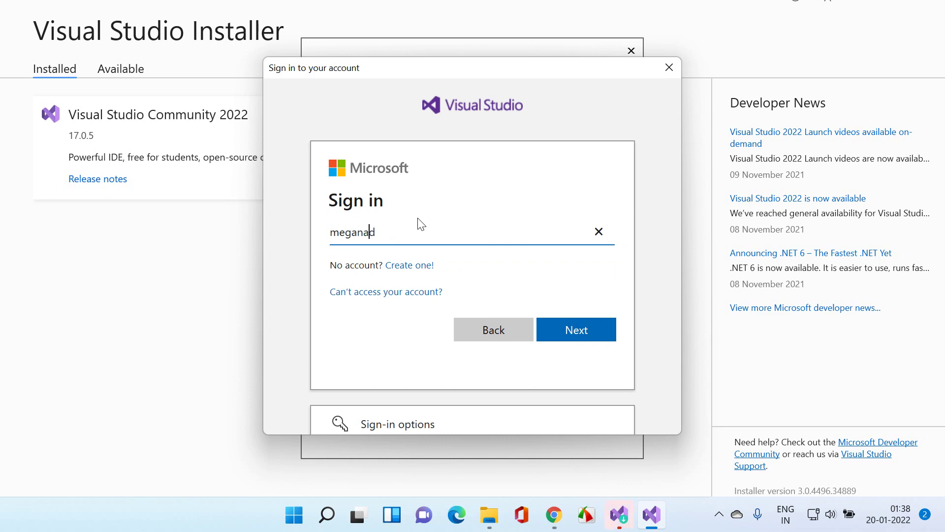
pyautogui.click(567, 328)
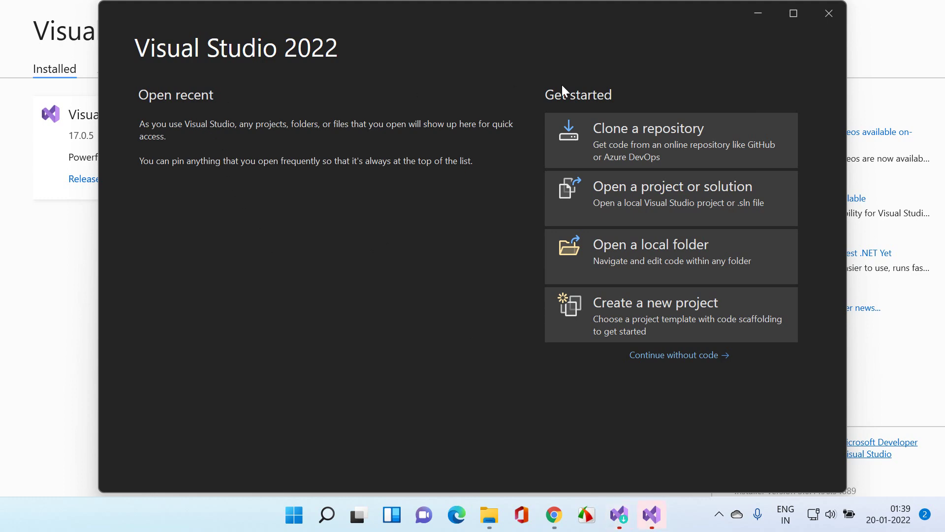
# Step: Close the Visual Studio start window, Visual Studio Installer, the Downloads folder and Chrome
pyautogui.click(792, 14)
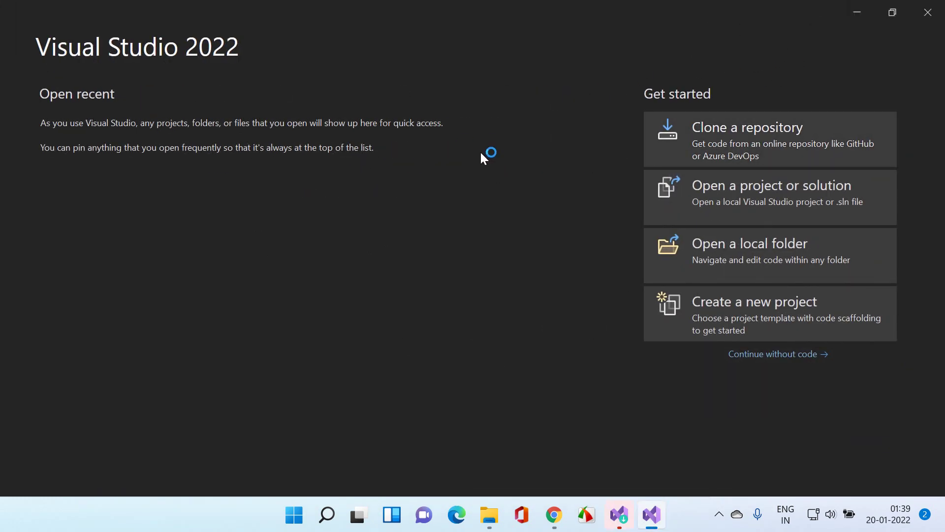
pyautogui.click(927, 15)
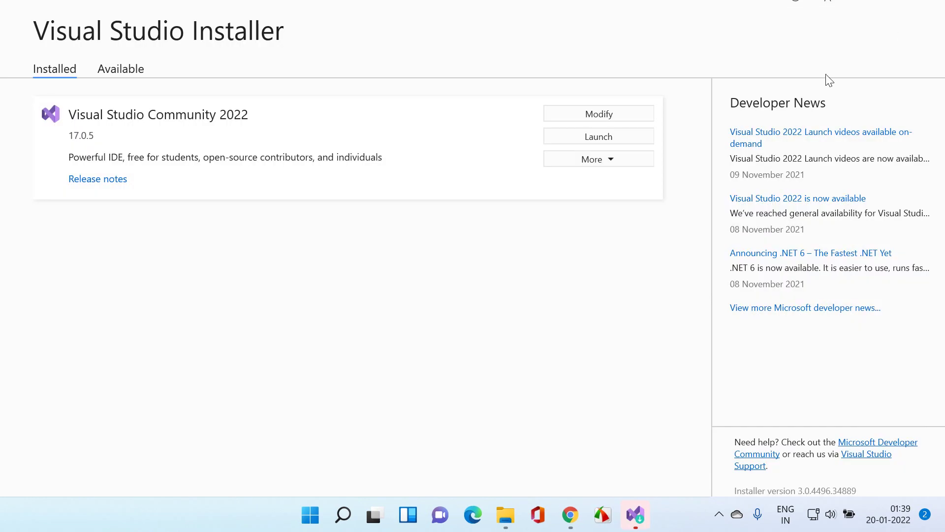
pyautogui.moveTo(498, 7); pyautogui.dragTo(482, 69)
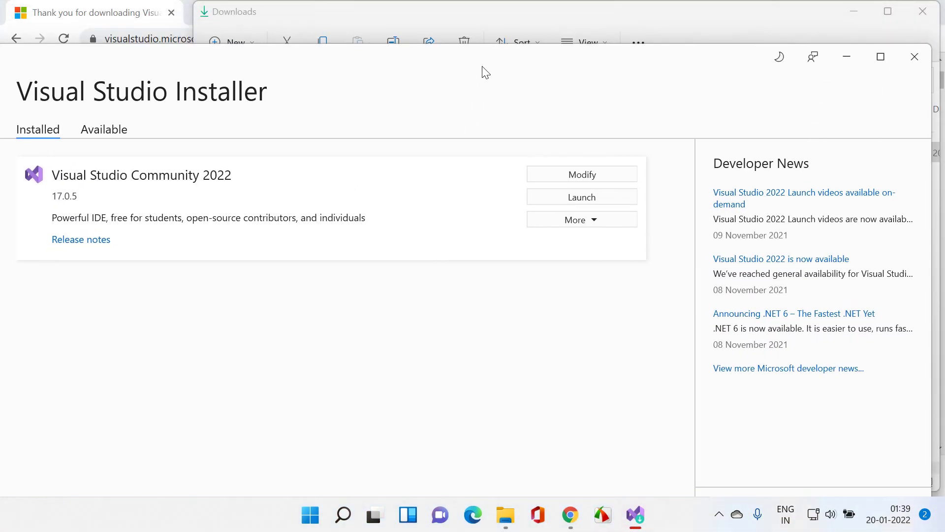
pyautogui.click(914, 57)
pyautogui.click(923, 11)
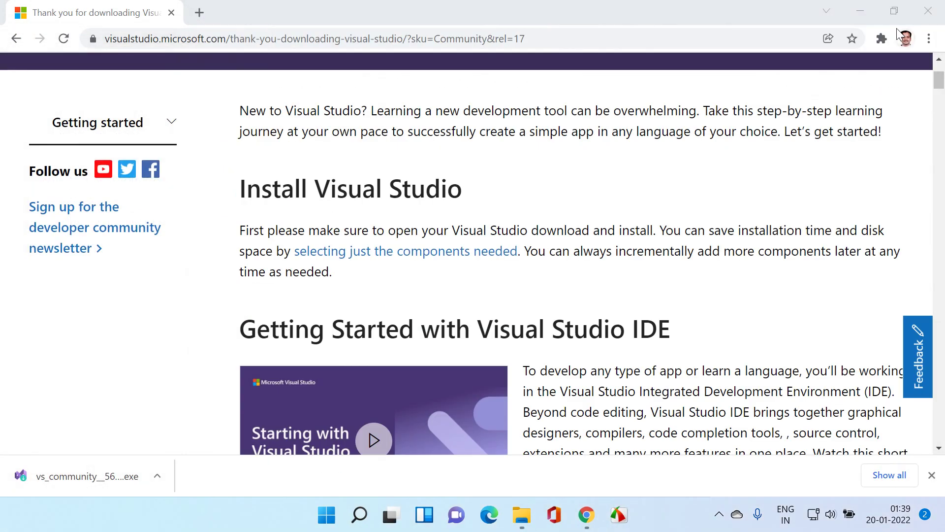
pyautogui.click(928, 11)
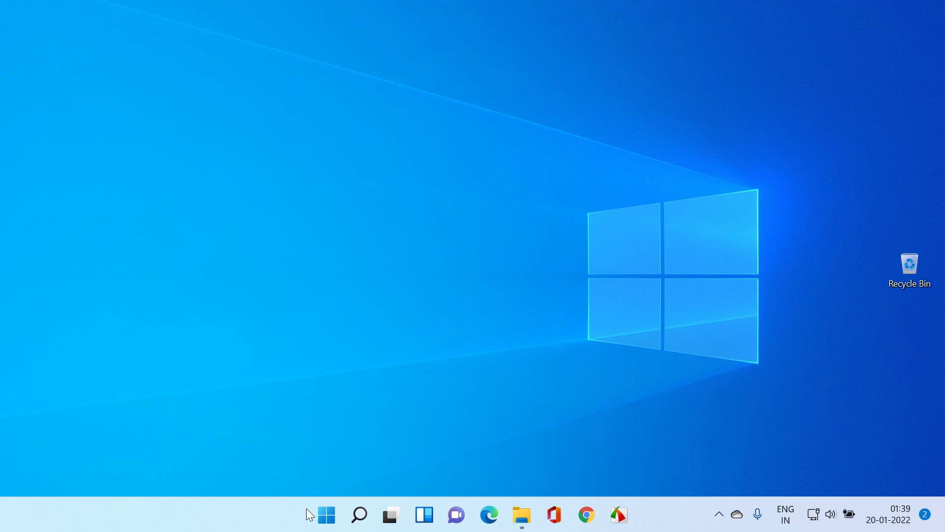
# Step: Search the Start menu for 'visual studio' and launch Visual Studio 2022
pyautogui.click(320, 514)
pyautogui.write('v')
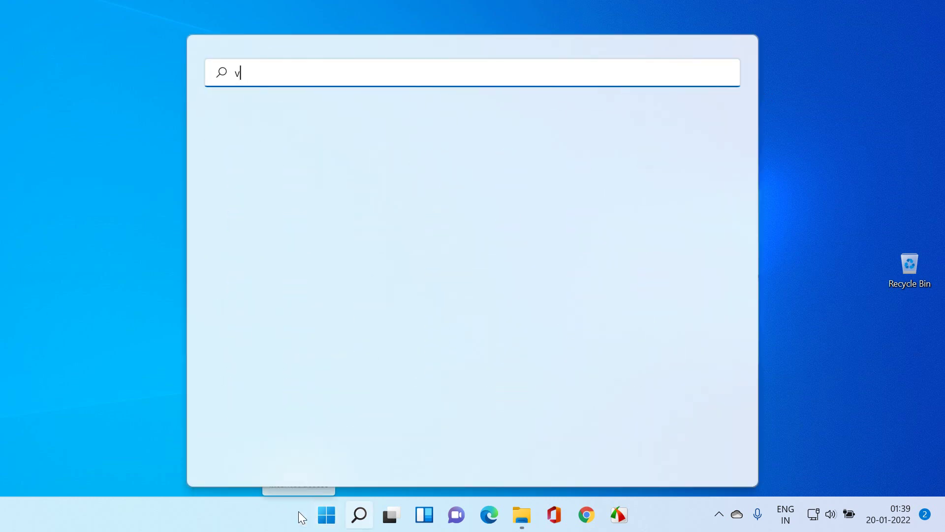
pyautogui.write('isual studio')
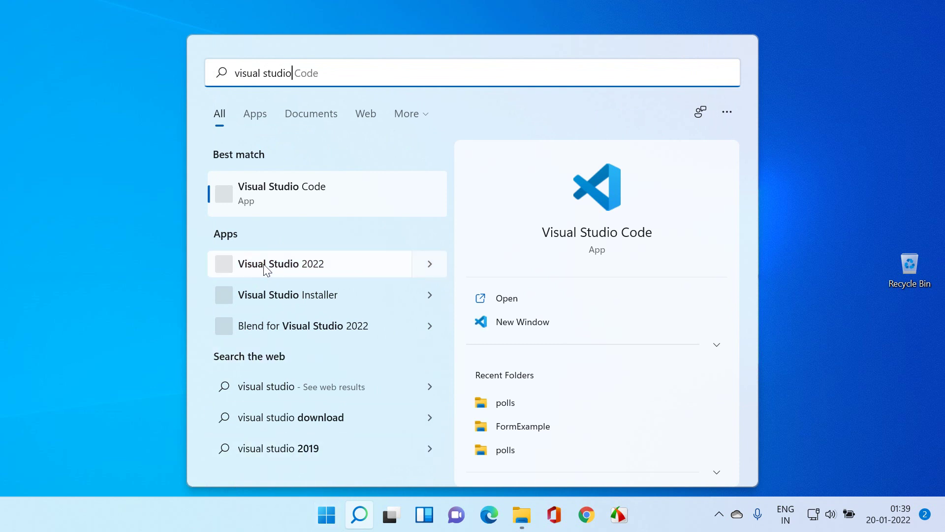
pyautogui.click(283, 266)
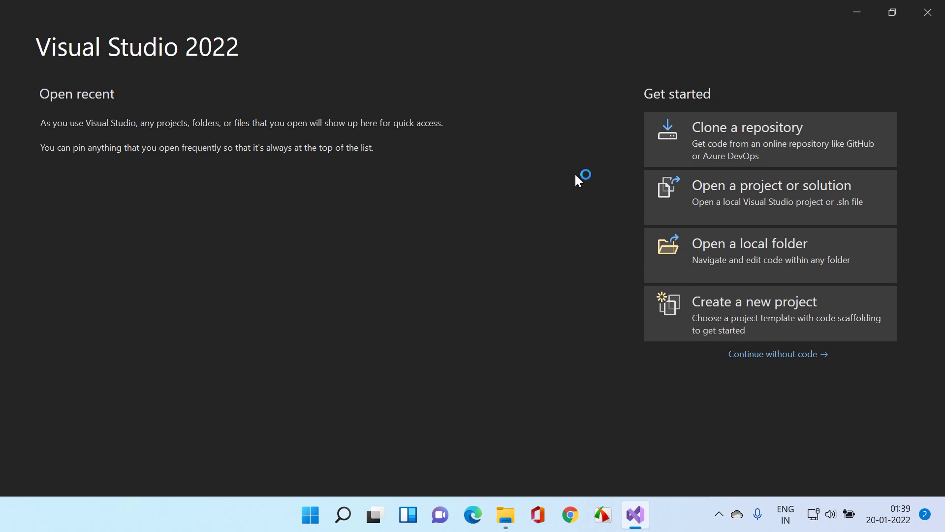
# Step: Continue without code, choose File > New > Project, and open the All languages filter
pyautogui.click(781, 359)
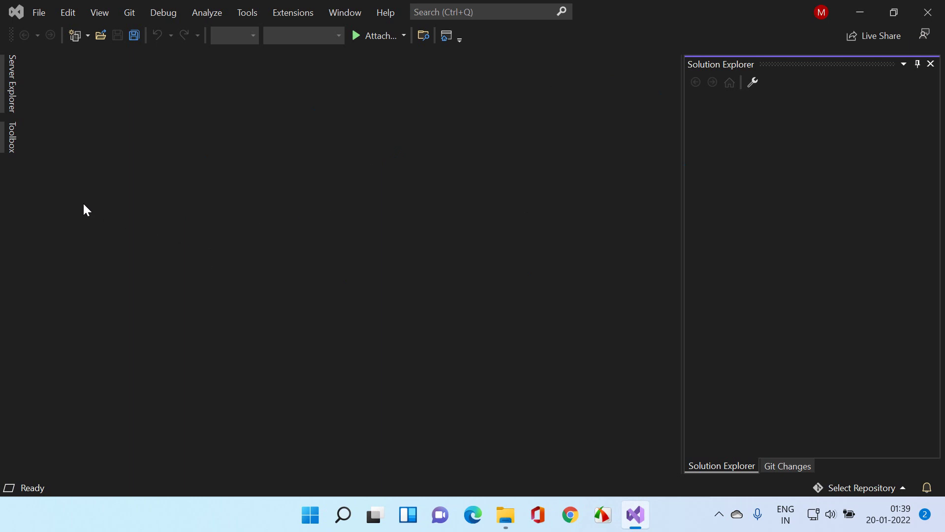
pyautogui.click(37, 13)
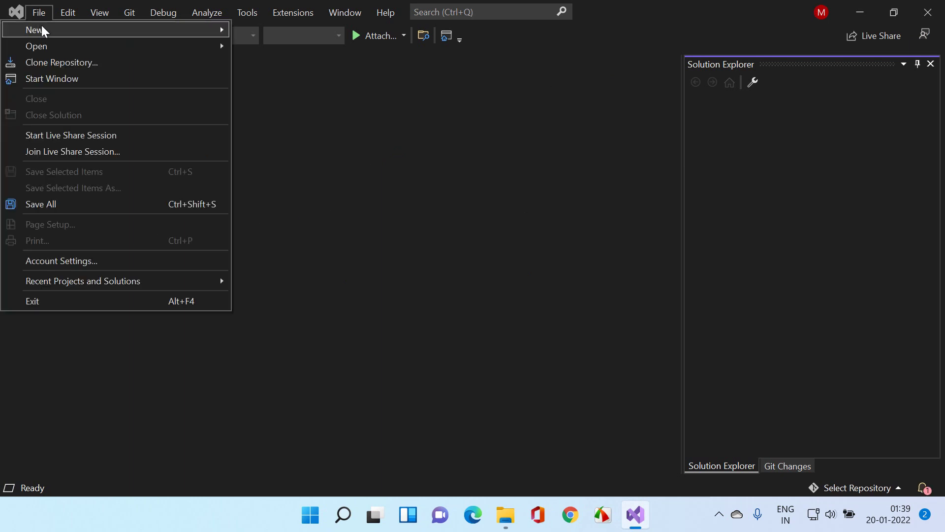
pyautogui.moveTo(83, 29)
pyautogui.click(266, 33)
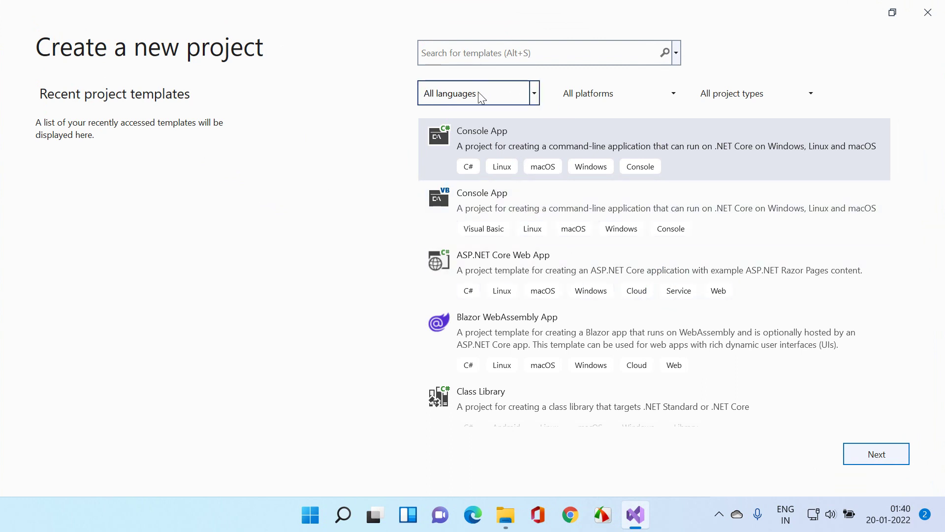
pyautogui.click(478, 94)
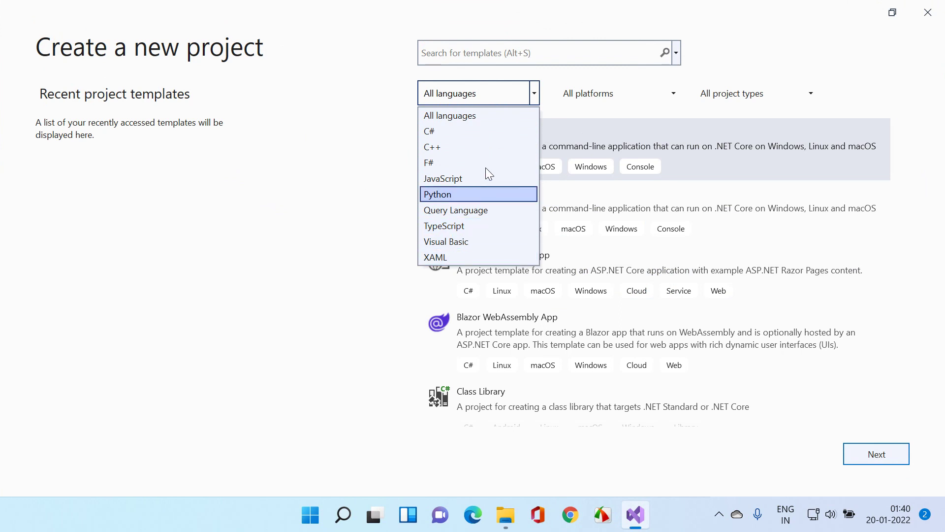
# Step: Filter templates to C#, Windows and Console, then select Console App (.NET Framework)
pyautogui.click(479, 131)
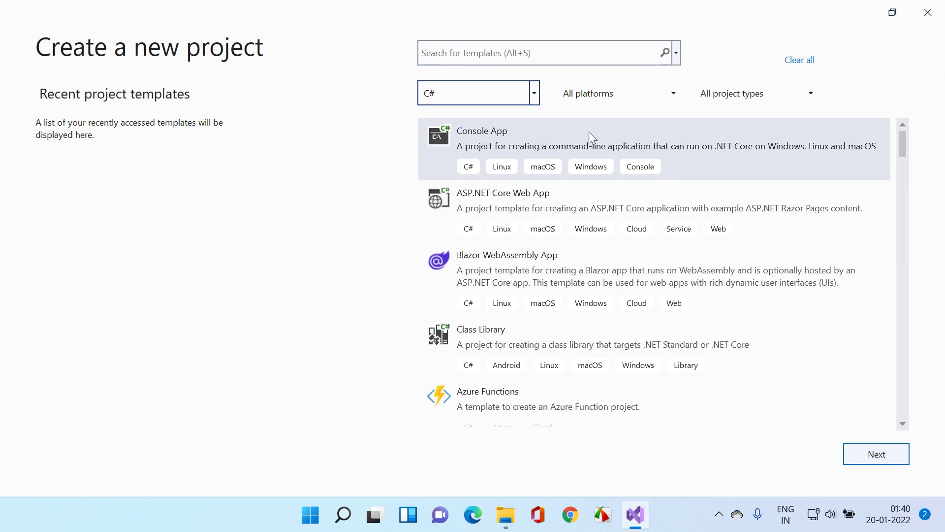
pyautogui.click(612, 98)
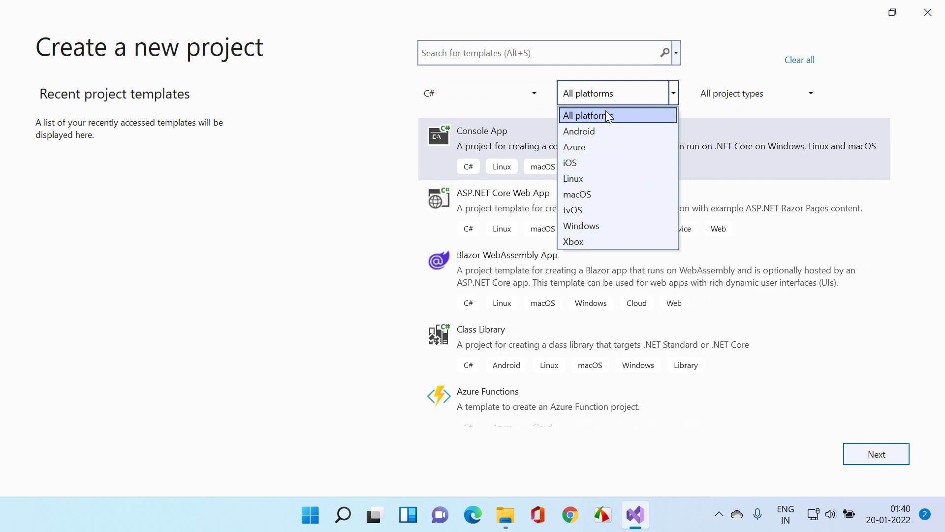
pyautogui.click(607, 226)
pyautogui.click(731, 98)
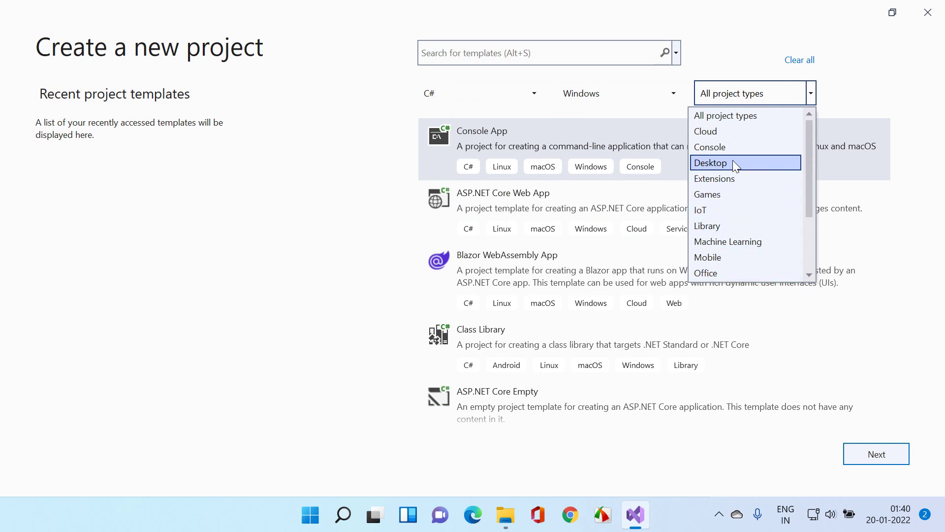
pyautogui.scroll(-2, 732, 165)
pyautogui.scroll(-1, 746, 209)
pyautogui.scroll(3, 753, 207)
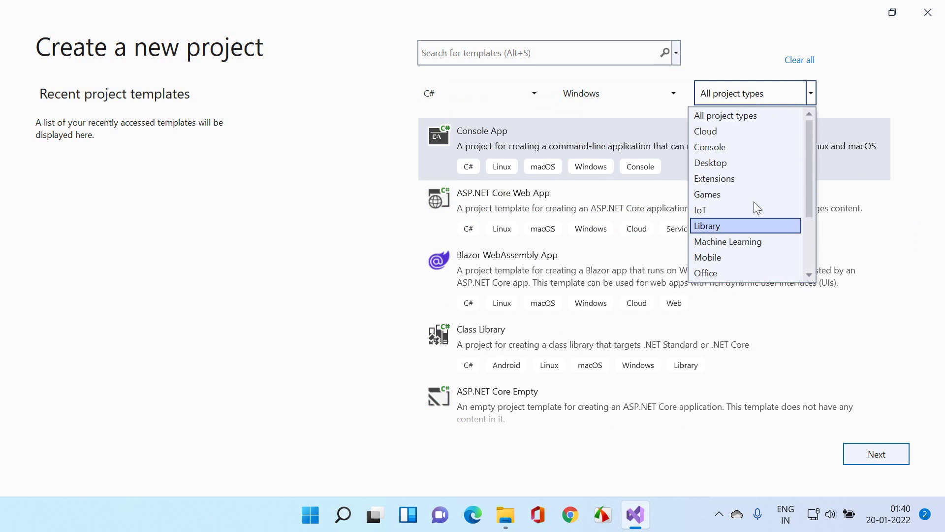
pyautogui.click(726, 146)
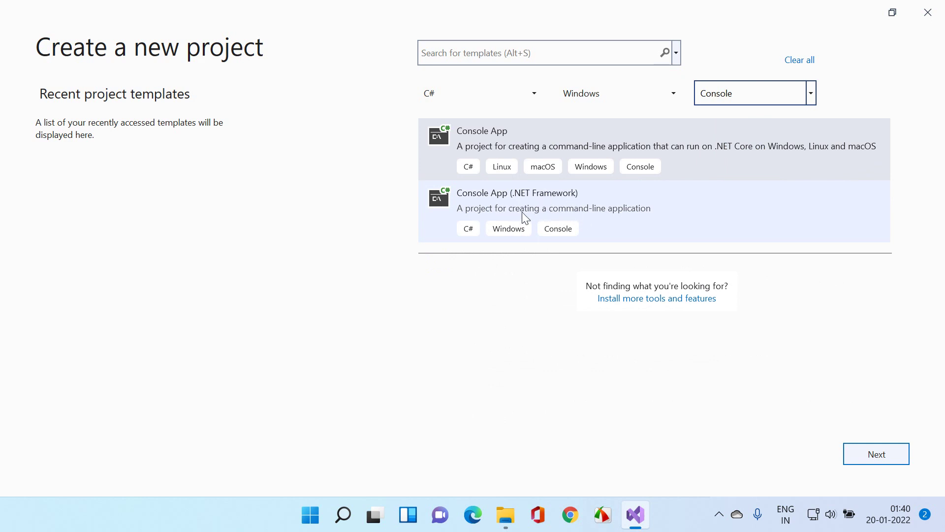
pyautogui.click(586, 203)
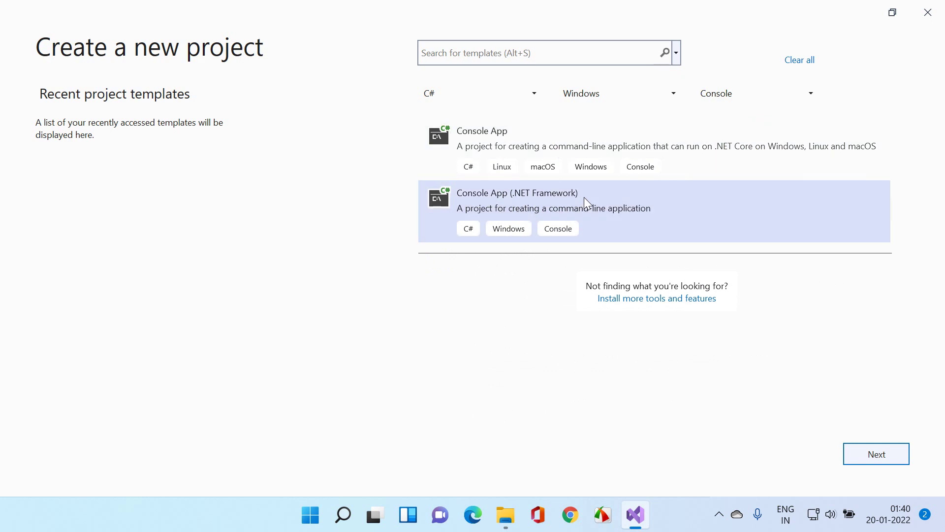
# Step: Name the new console project HelloWorldApp and create it
pyautogui.click(871, 453)
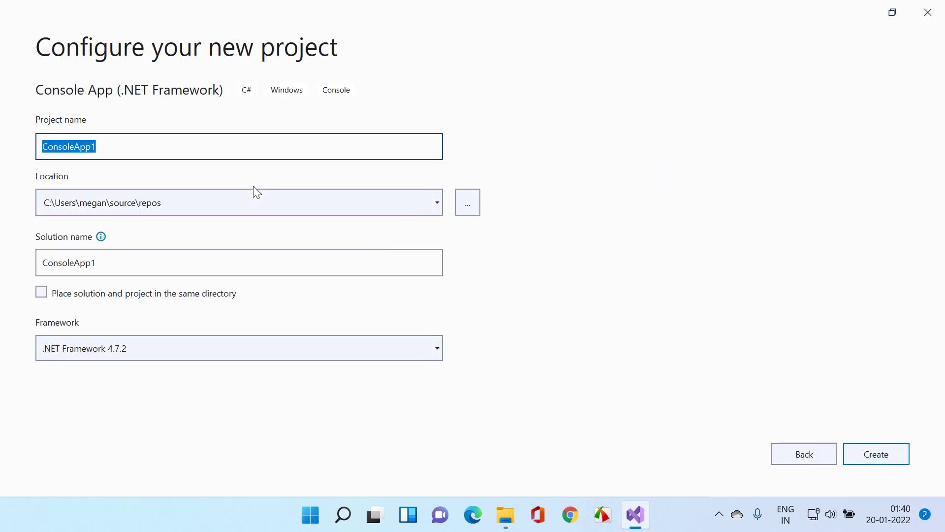
pyautogui.write('HelloWor')
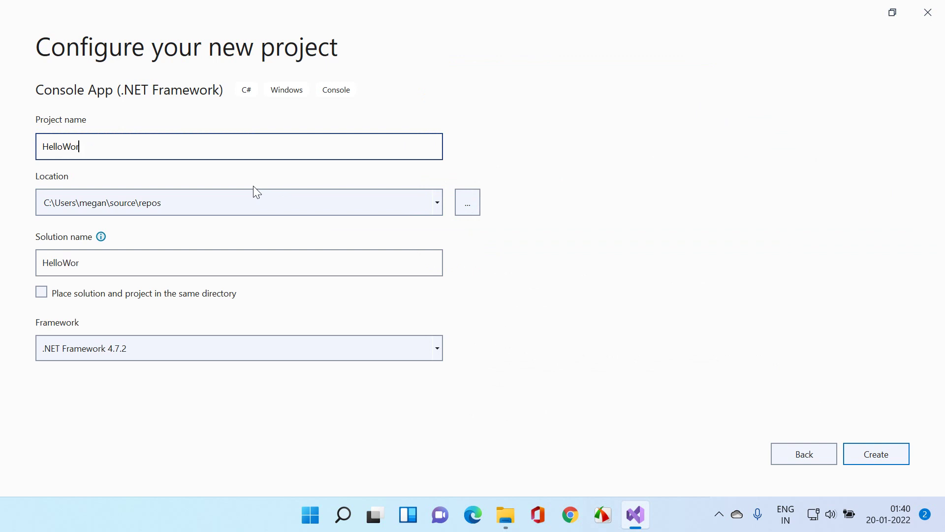
pyautogui.write('ldApp')
pyautogui.click(867, 452)
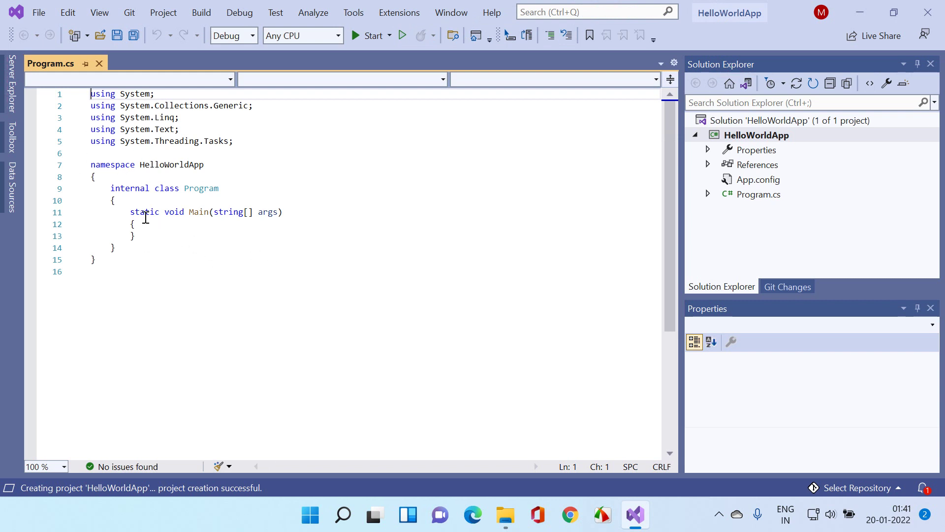
# Step: Add a Console.WriteLine greeting beginning 'Hello, World.' inside Main, then build and run
pyautogui.click(169, 245)
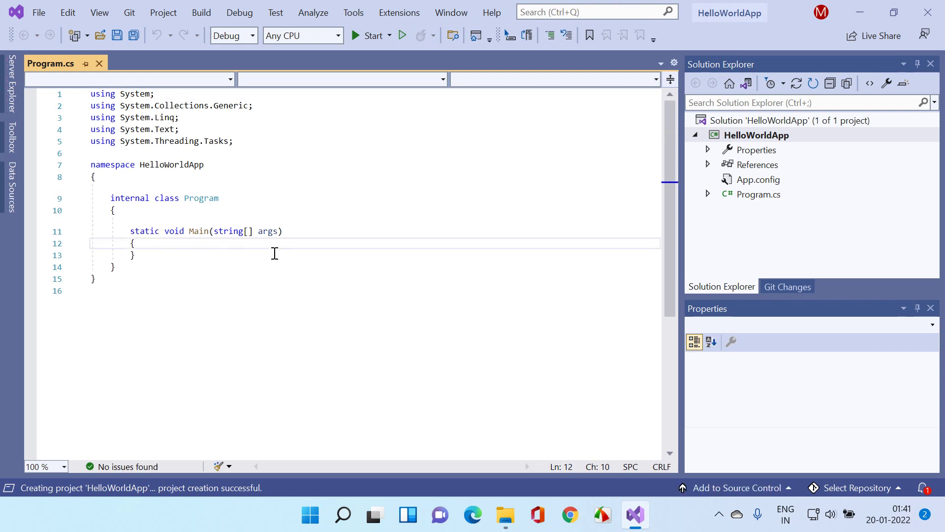
pyautogui.press('Return')
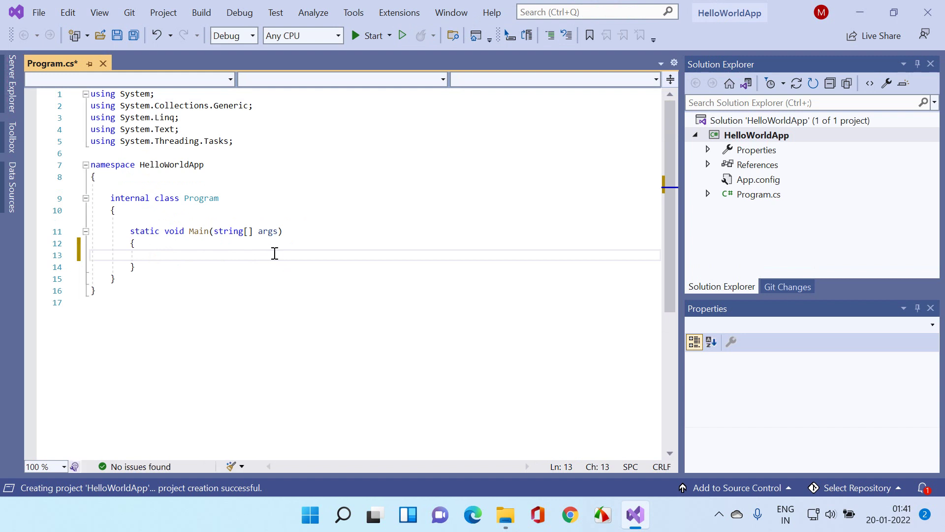
pyautogui.write('Console.Write')
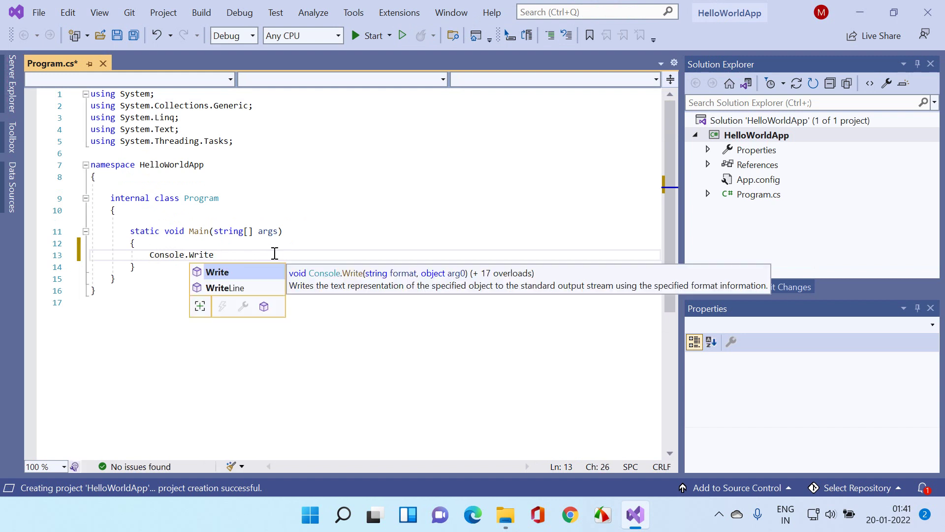
pyautogui.write('Line')
pyautogui.press('Escape')
pyautogui.write('(')
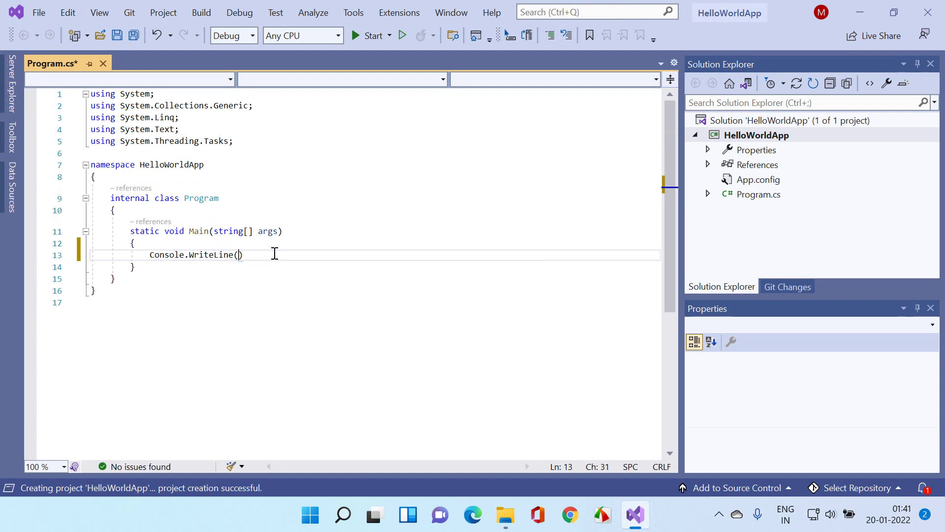
pyautogui.write('"Hello, W')
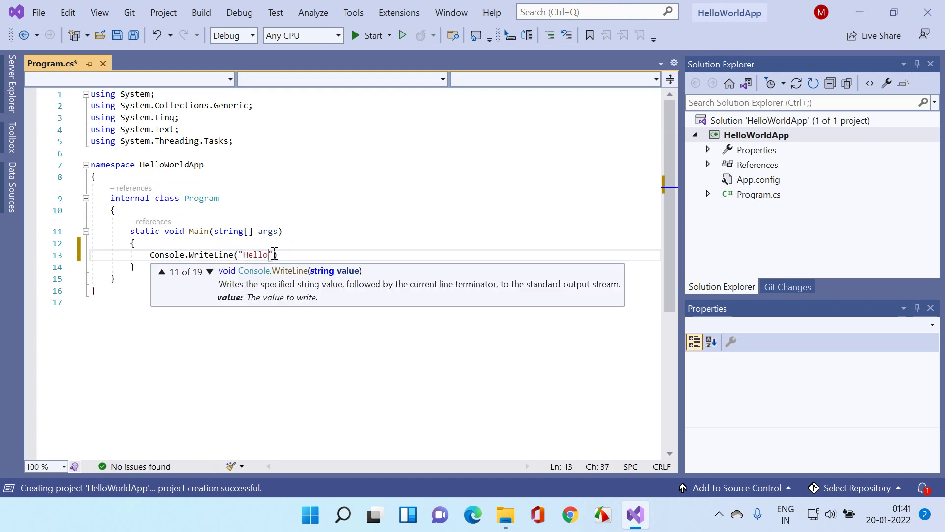
pyautogui.write('orld. Meg')
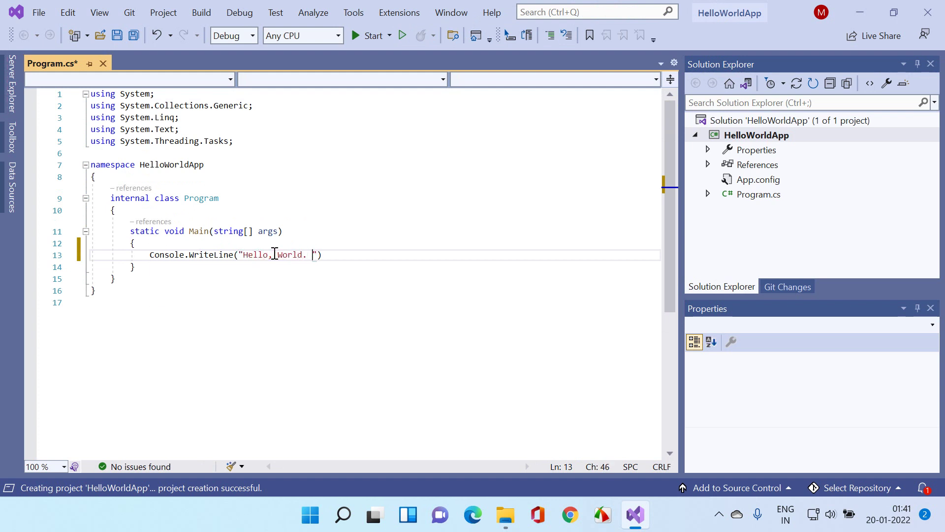
pyautogui.write('anadh here')
pyautogui.click(275, 254)
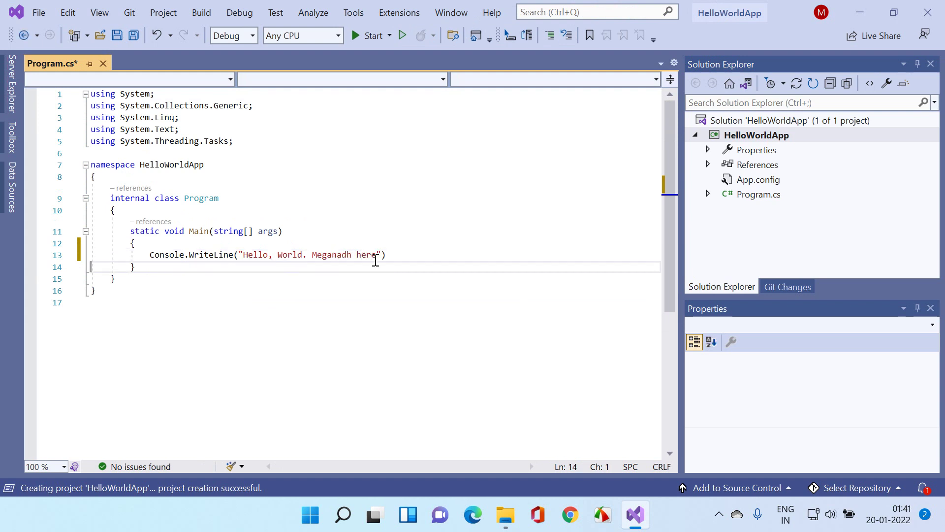
pyautogui.click(400, 254)
pyautogui.write(';')
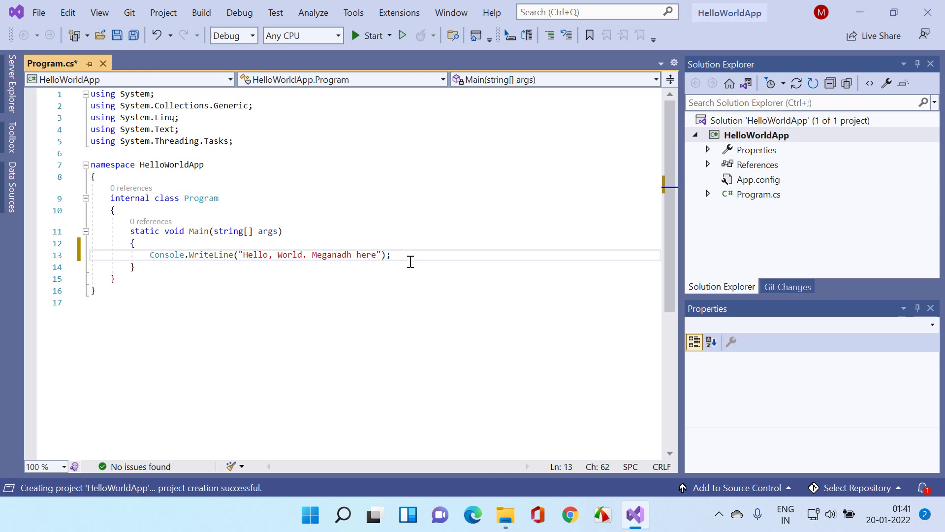
pyautogui.click(370, 41)
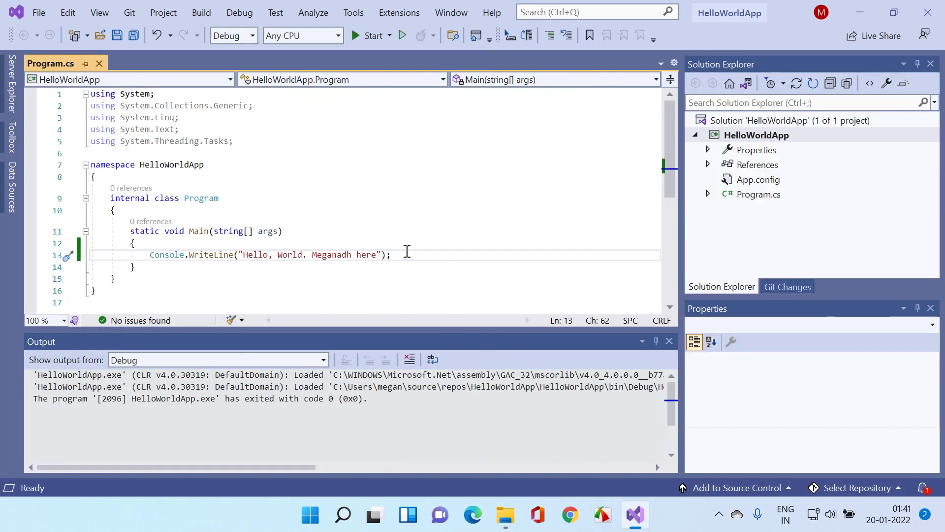
# Step: Run HelloWorldApp via Debug > Start Without Debugging, view the greeting, and close the console
pyautogui.click(390, 36)
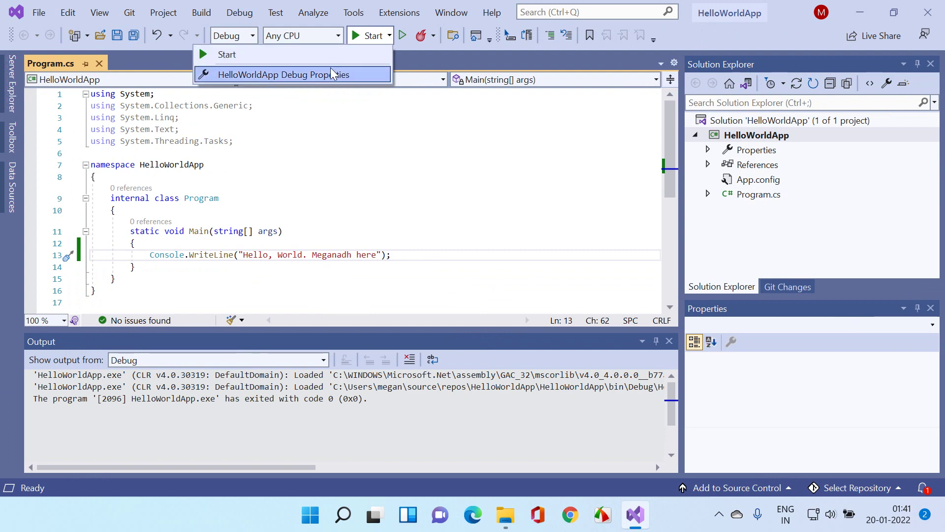
pyautogui.click(263, 198)
pyautogui.click(240, 12)
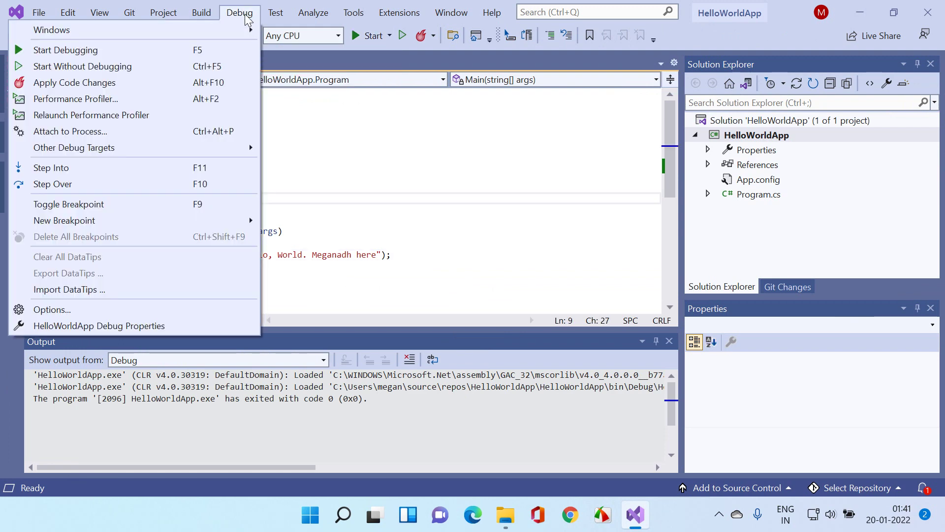
pyautogui.click(113, 67)
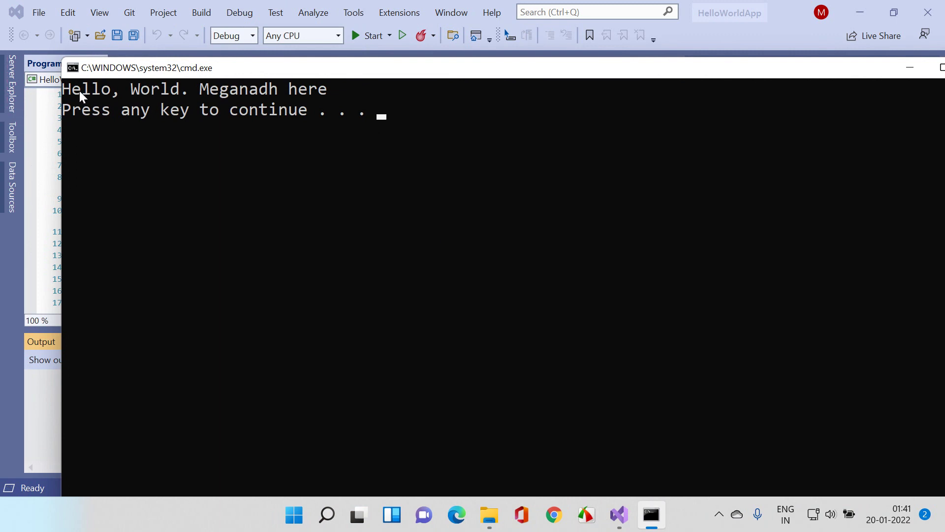
pyautogui.moveTo(63, 89); pyautogui.dragTo(337, 91)
pyautogui.click(341, 149)
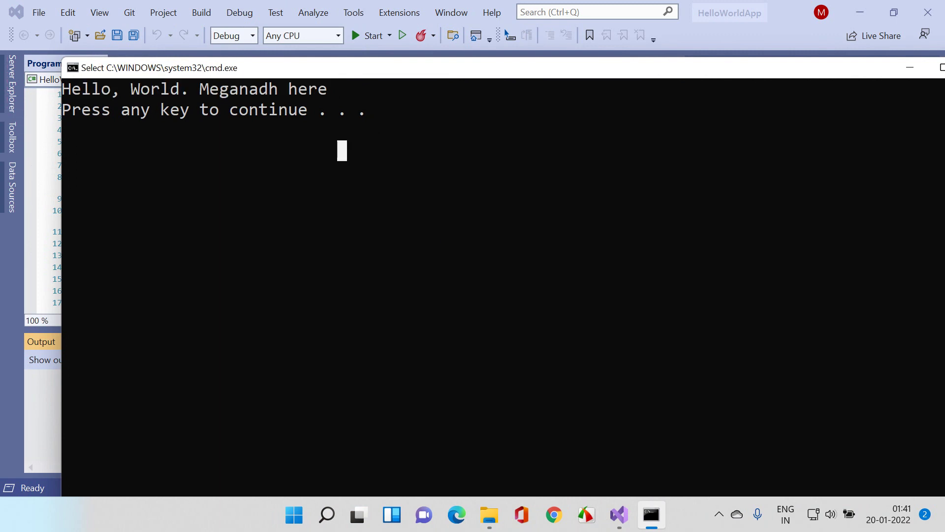
pyautogui.press('Return')
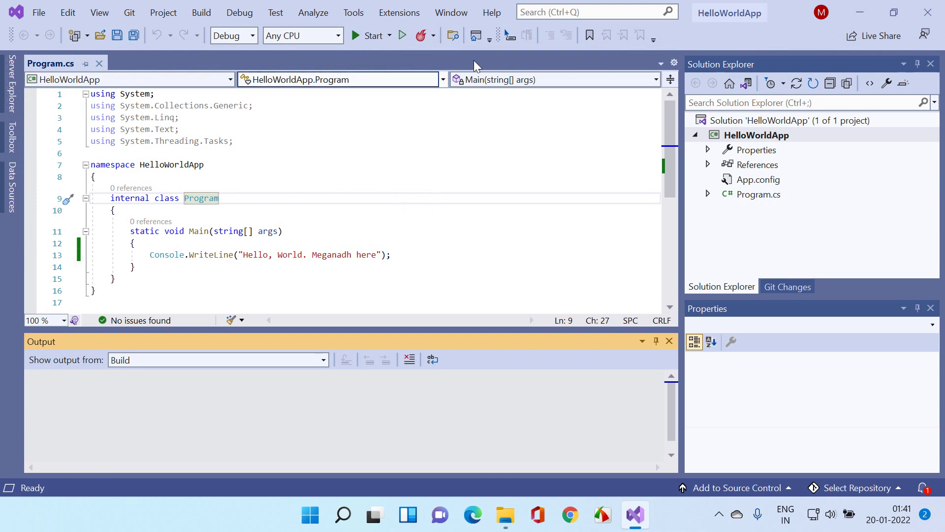
# Step: Open Help > About Microsoft Visual Studio and view License status showing Product key applied
pyautogui.click(493, 13)
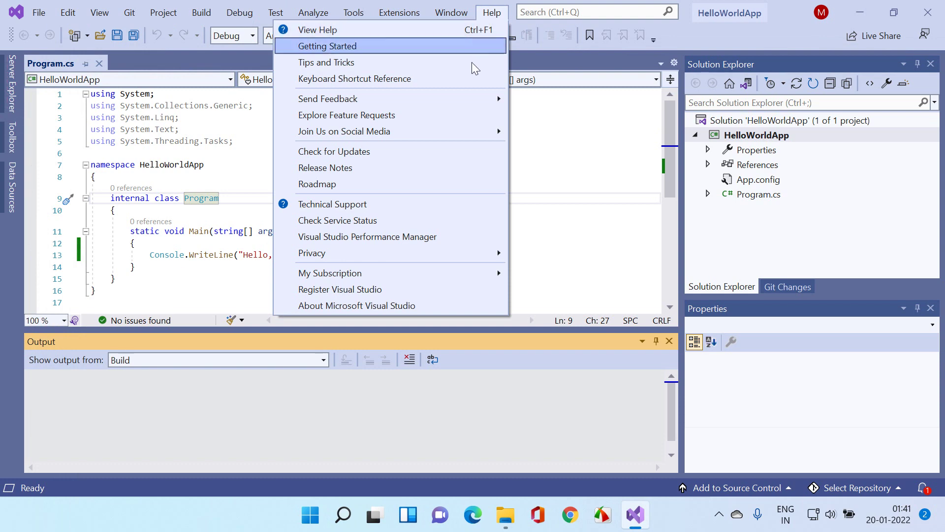
pyautogui.click(364, 305)
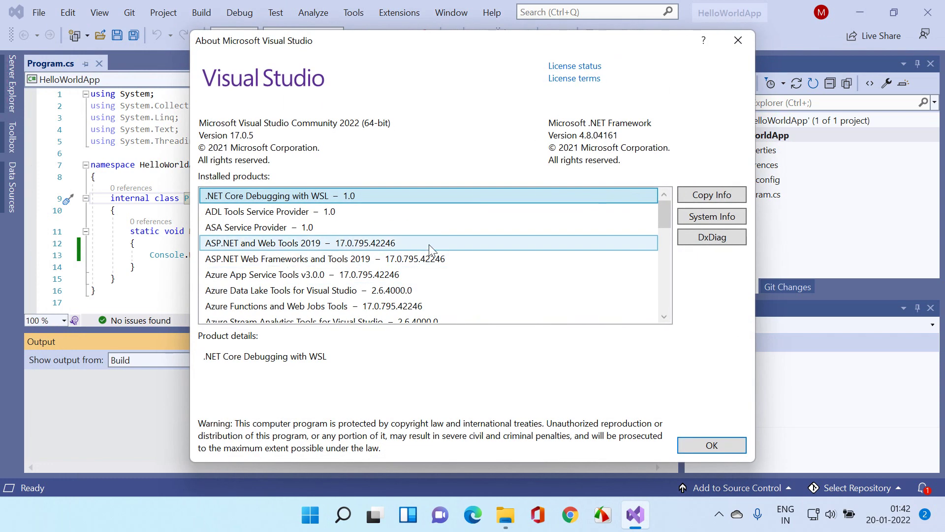
pyautogui.click(568, 67)
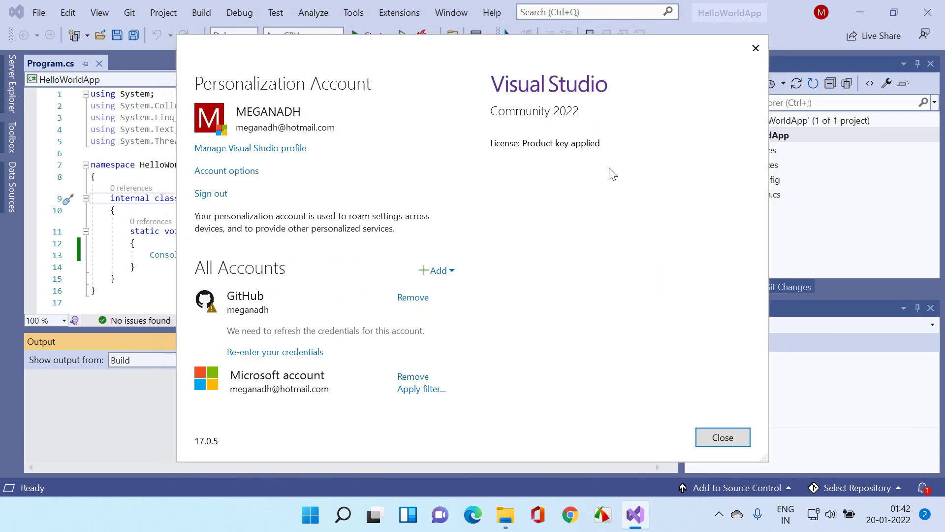